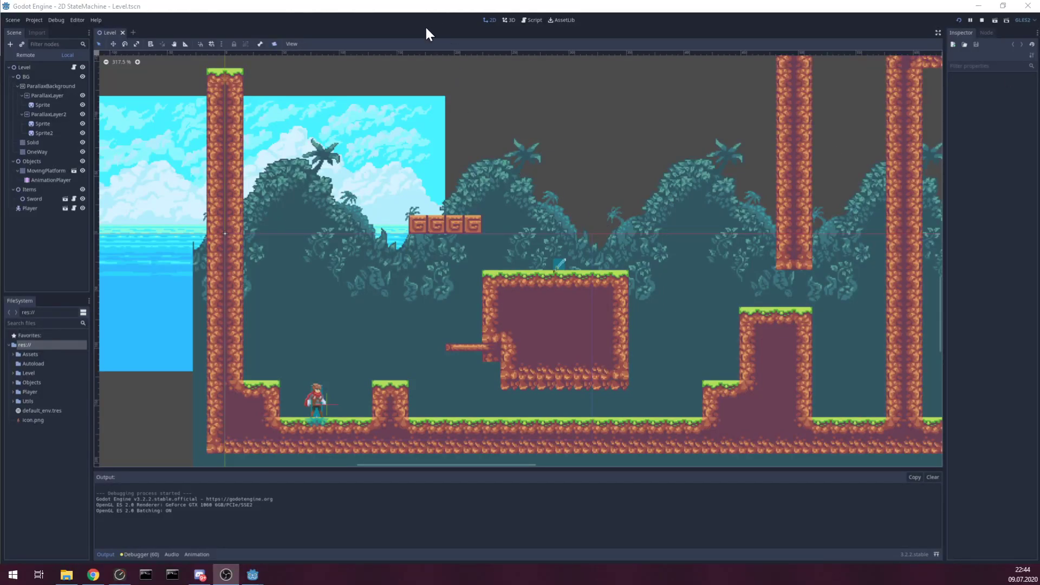
- Open the Player scene from its instance in the Level scene tree
left_click(409, 6)
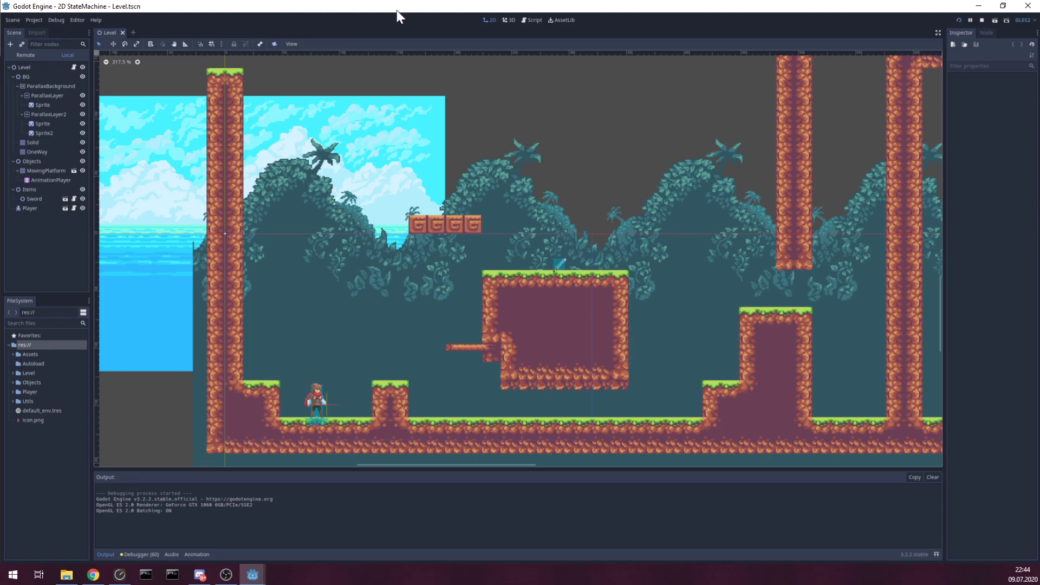
middle_click_drag(495, 302, 435, 215)
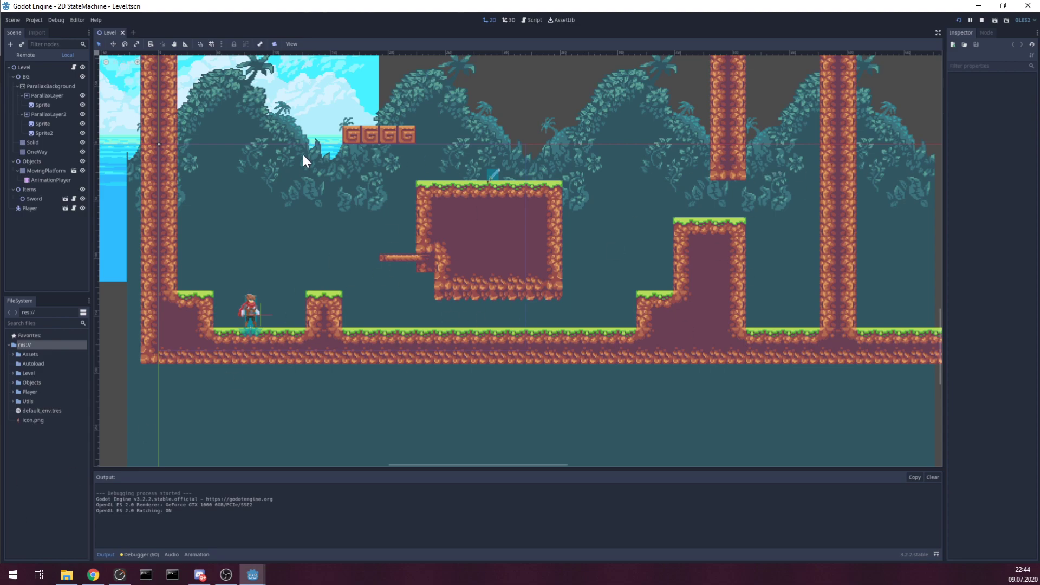
left_click(65, 208)
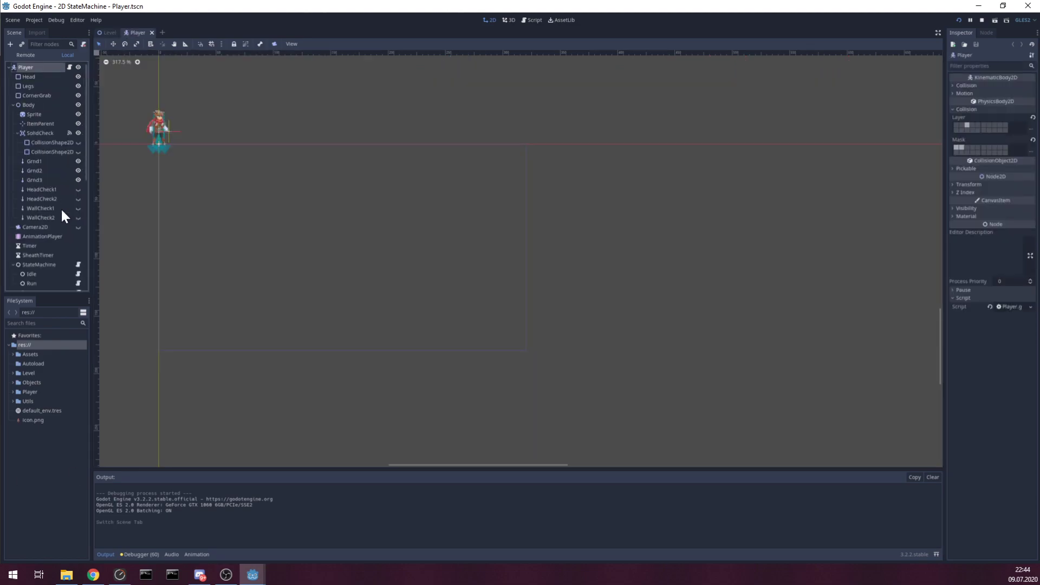
- Examine the Player scene's node tree, especially the state nodes grouped under StateMachine, and the character sprite
scroll(73, 152, "down", 5)
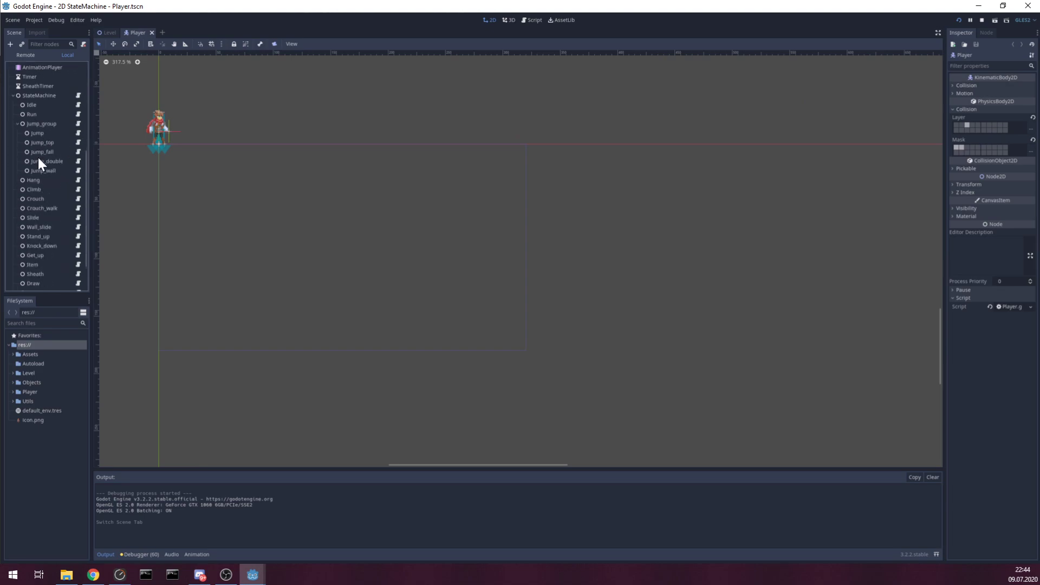
scroll(49, 274, "down", 1)
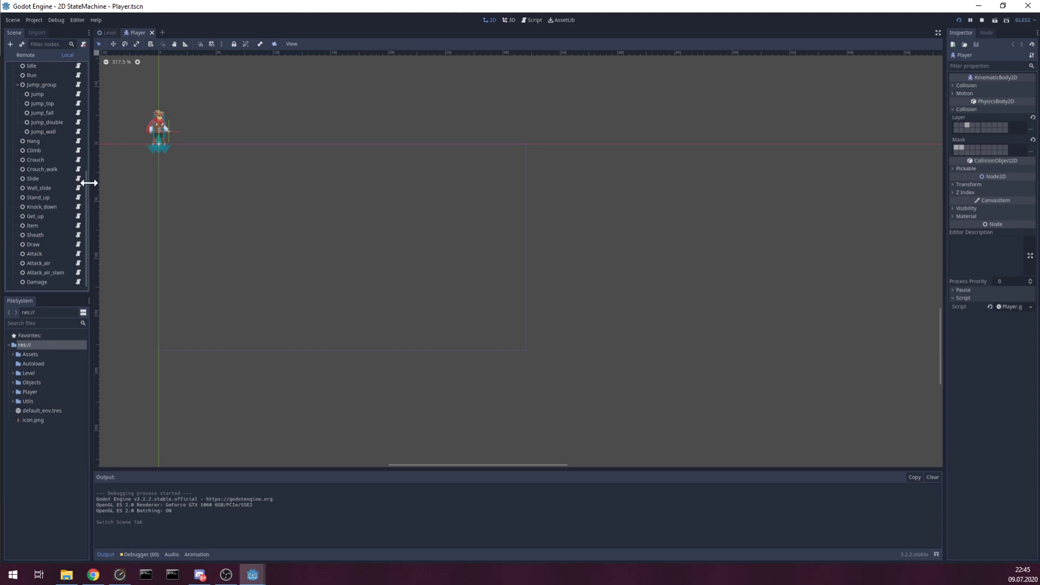
middle_click_drag(256, 191, 488, 332)
scroll(359, 285, "up", 8)
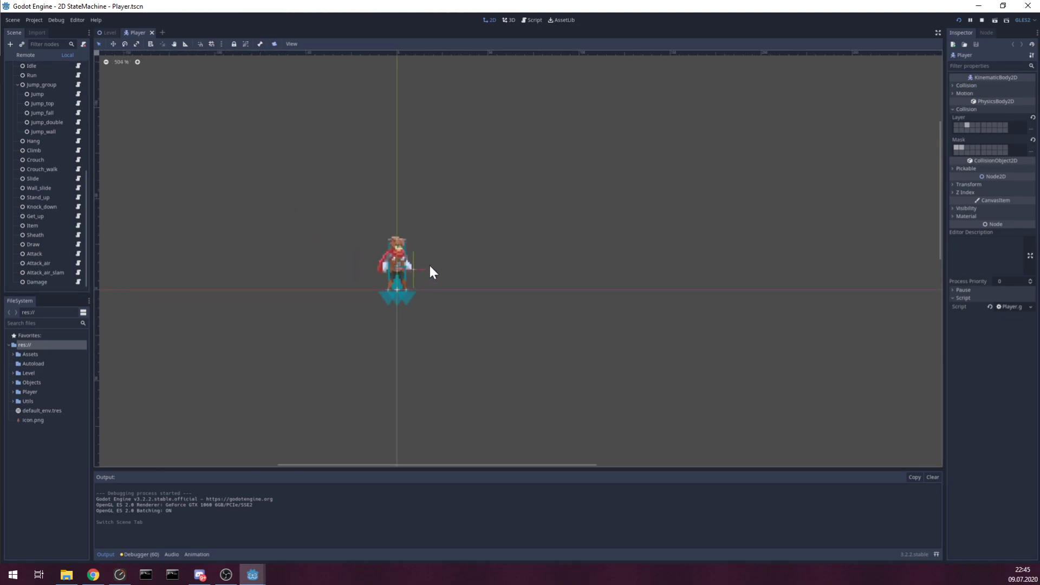
scroll(430, 266, "up", 2)
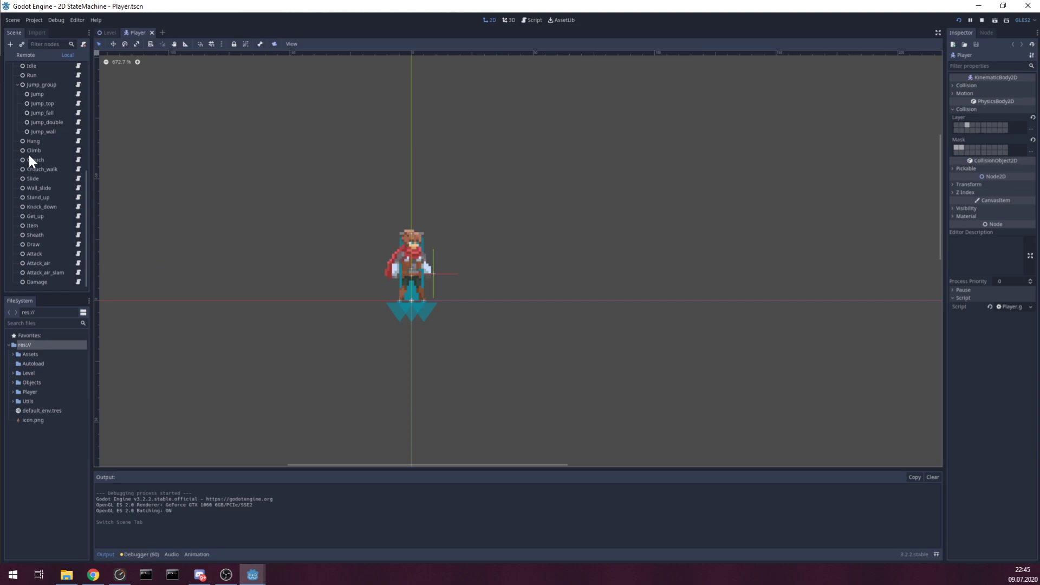
scroll(26, 211, "up", 3)
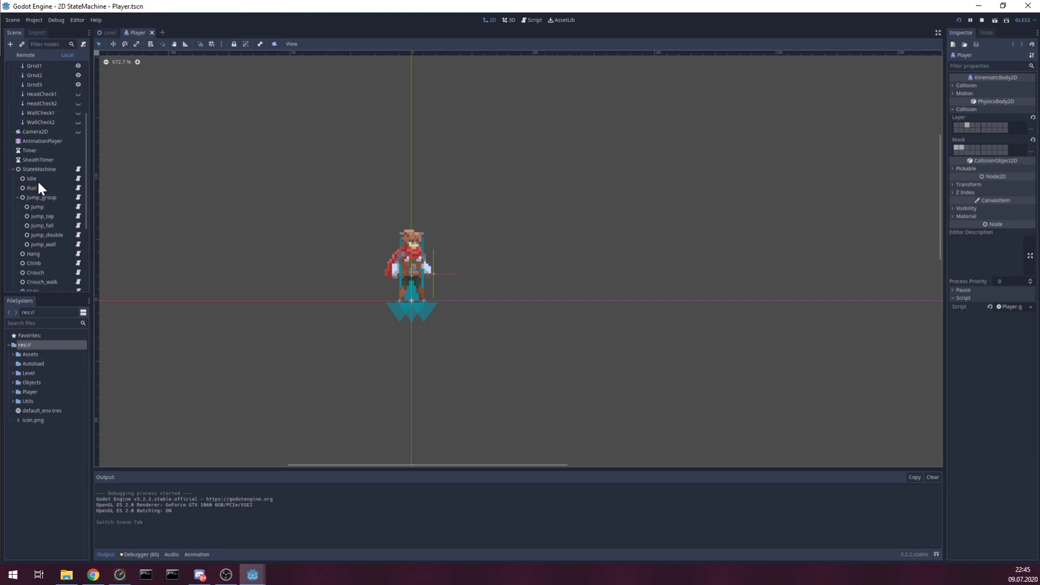
scroll(38, 238, "down", 3)
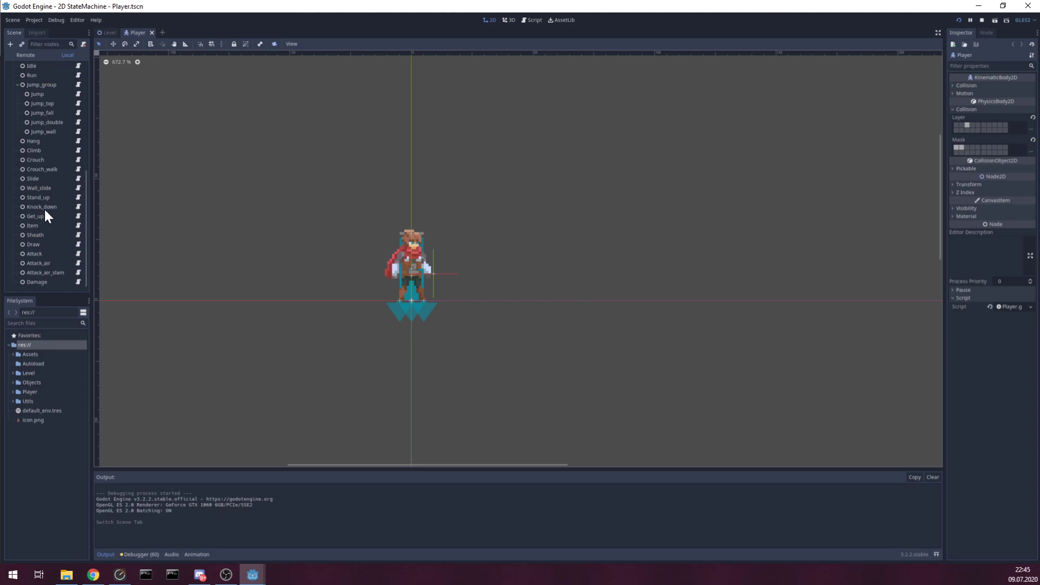
scroll(48, 265, "up", 3)
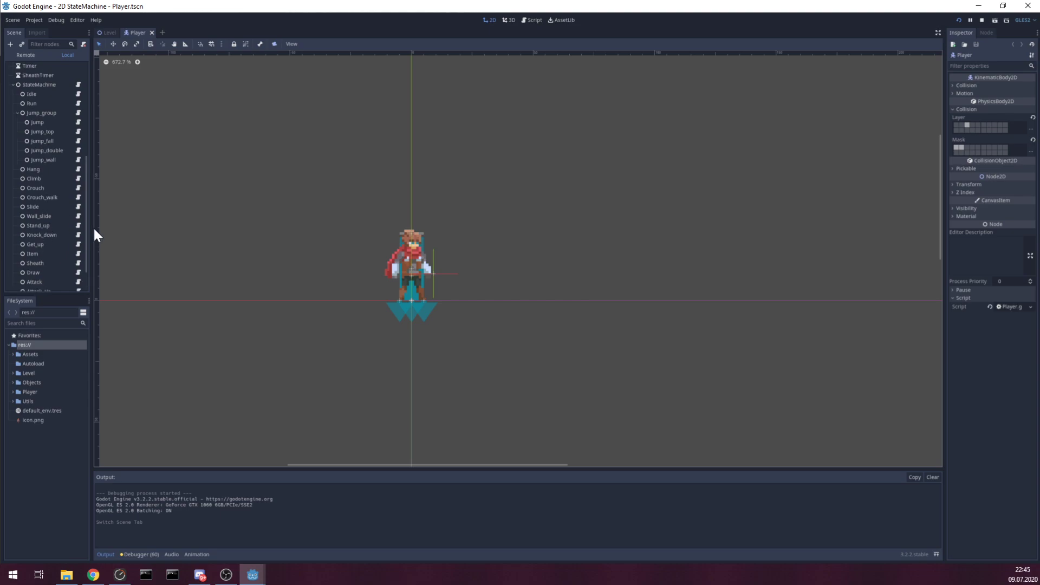
scroll(53, 254, "down", 3)
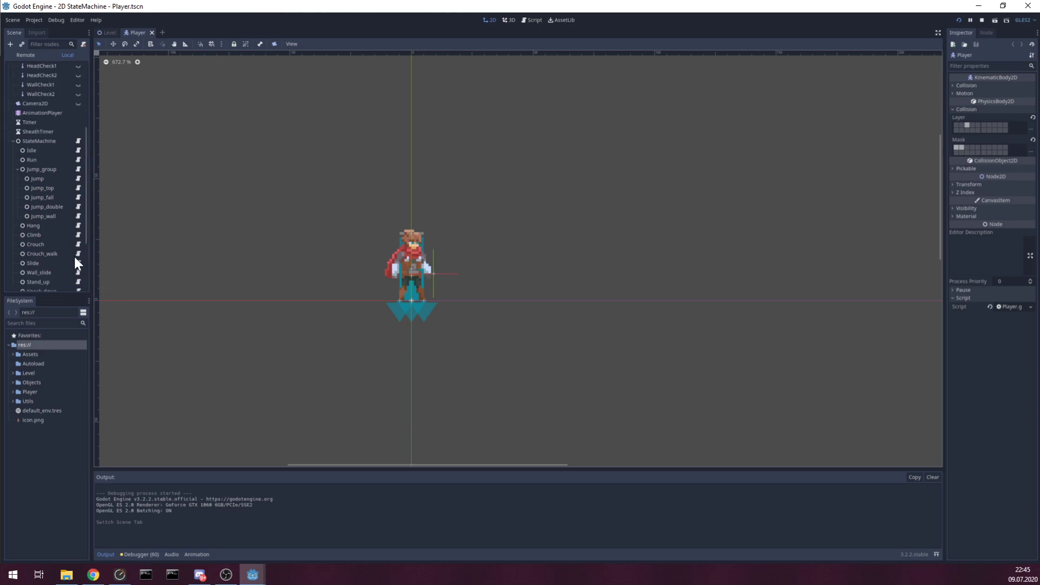
scroll(61, 80, "up", 9)
- Return to the Level scene and test the damage, run and mid-air knock-down states in the running game
left_click(111, 33)
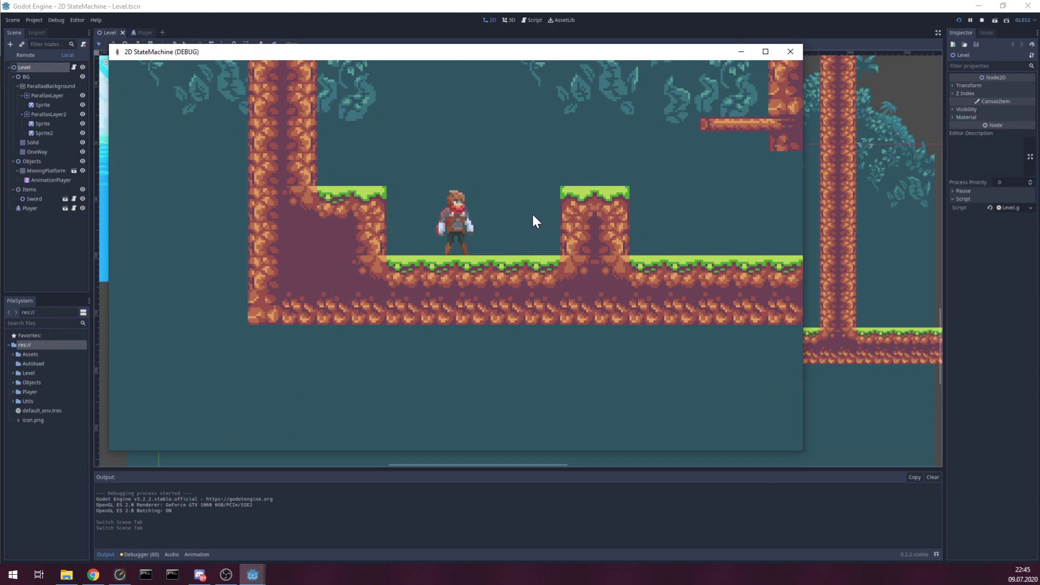
left_click(534, 214)
key("Right")
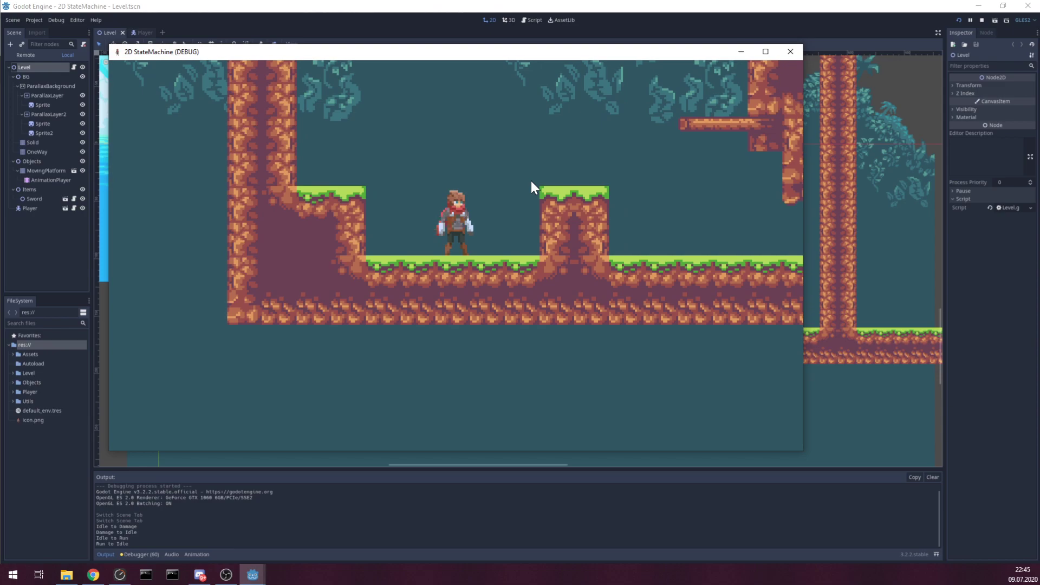
key("space")
key("Right")
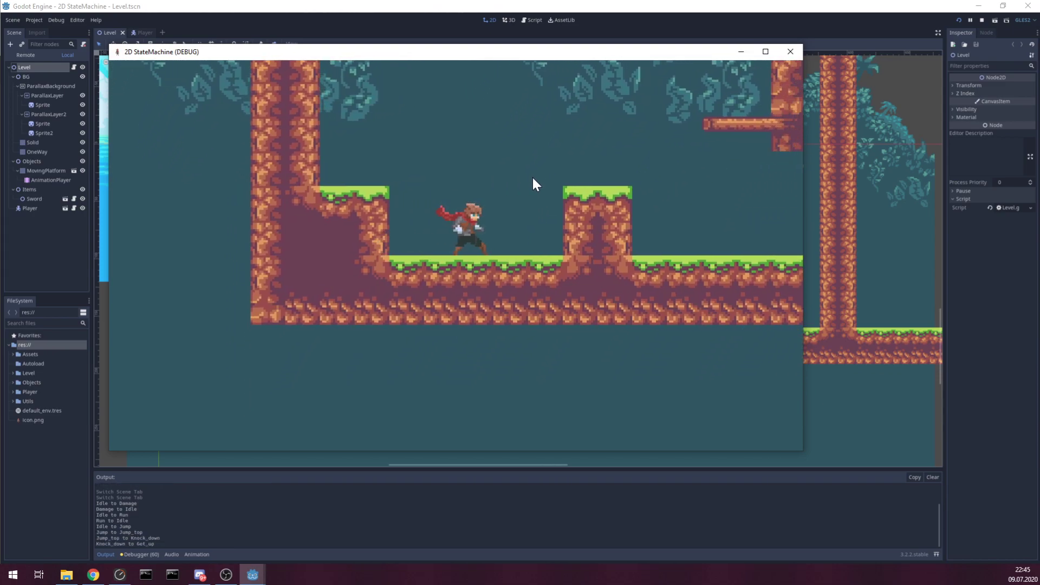
key("a")
key("d")
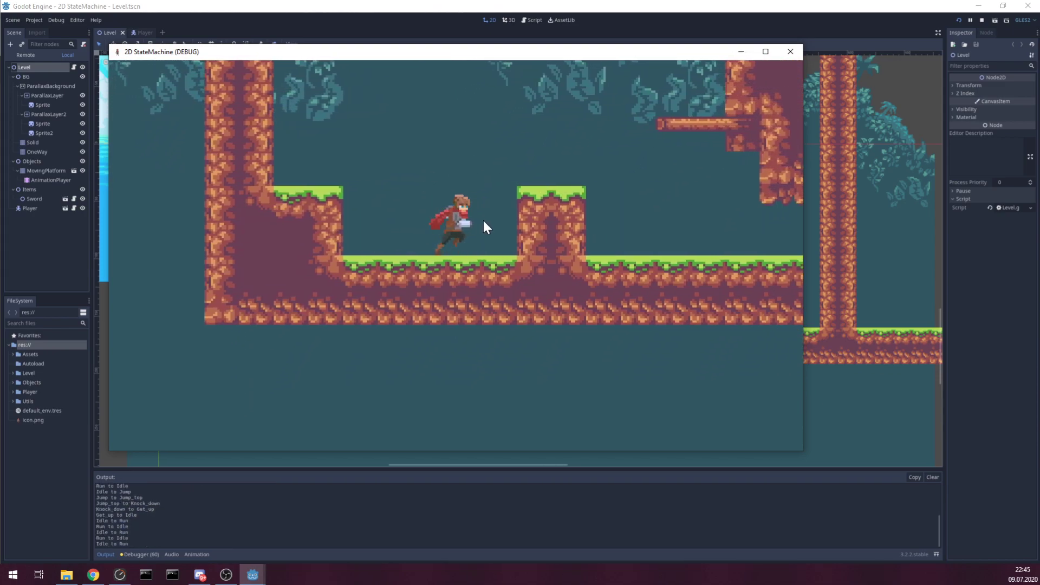
key("space")
left_click(534, 148)
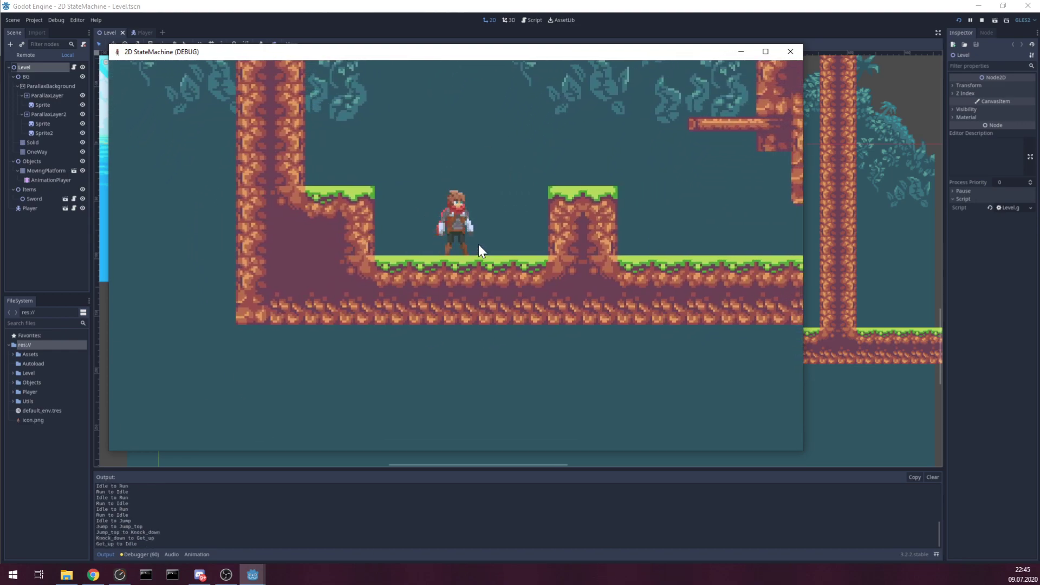
- Run the character back and forth on the ground to test the idle and run states
key("Left")
key("Right")
key("Left")
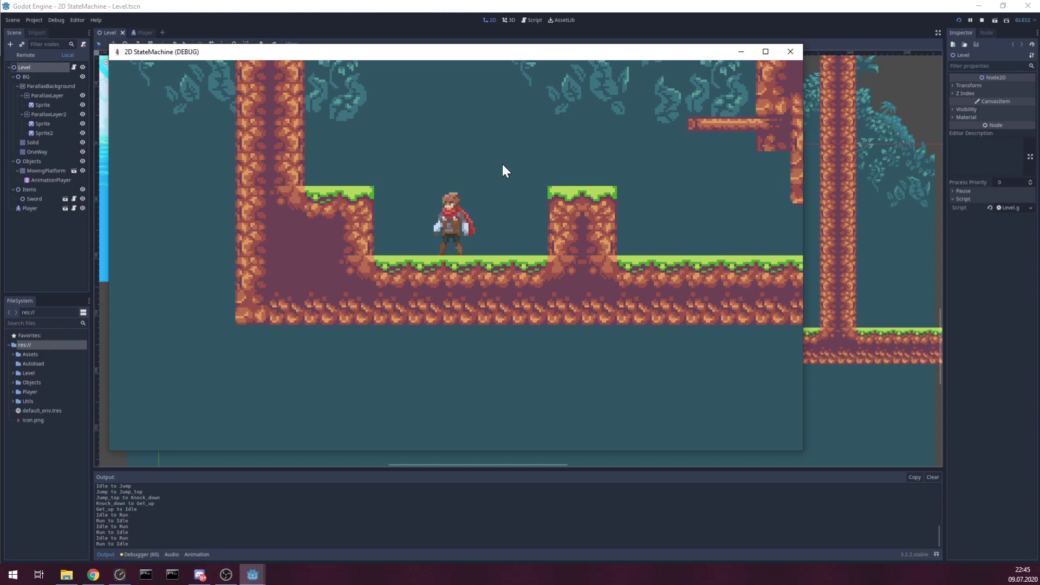
key("Right")
key("Left")
key("Left")
- Jump the character onto the ledge beside the tall wall and test the wall slide and wall jump
key("space")
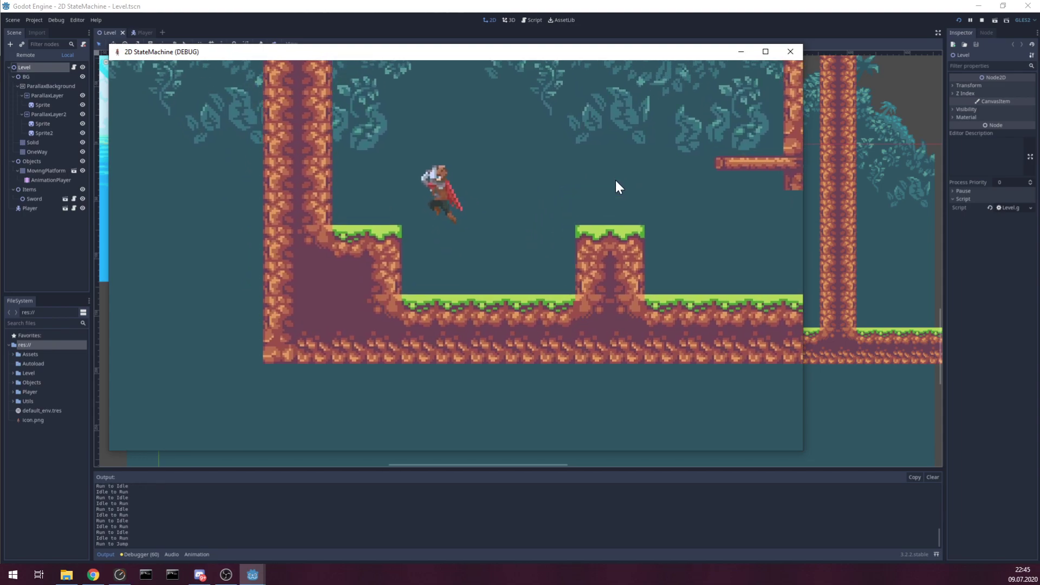
key("space")
key("Left")
key("Right")
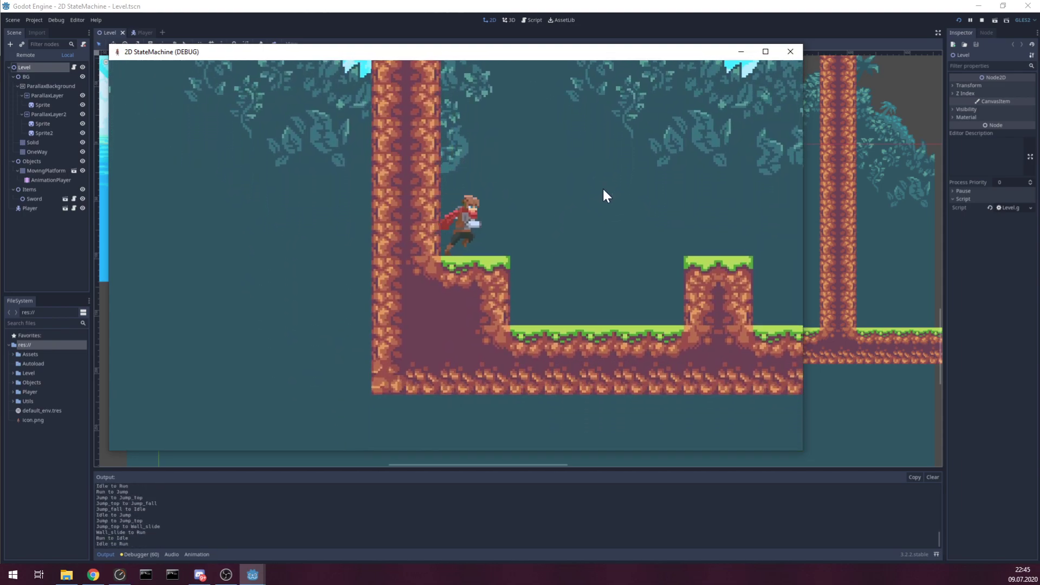
key("Left")
key("space")
key("space")
key("Right")
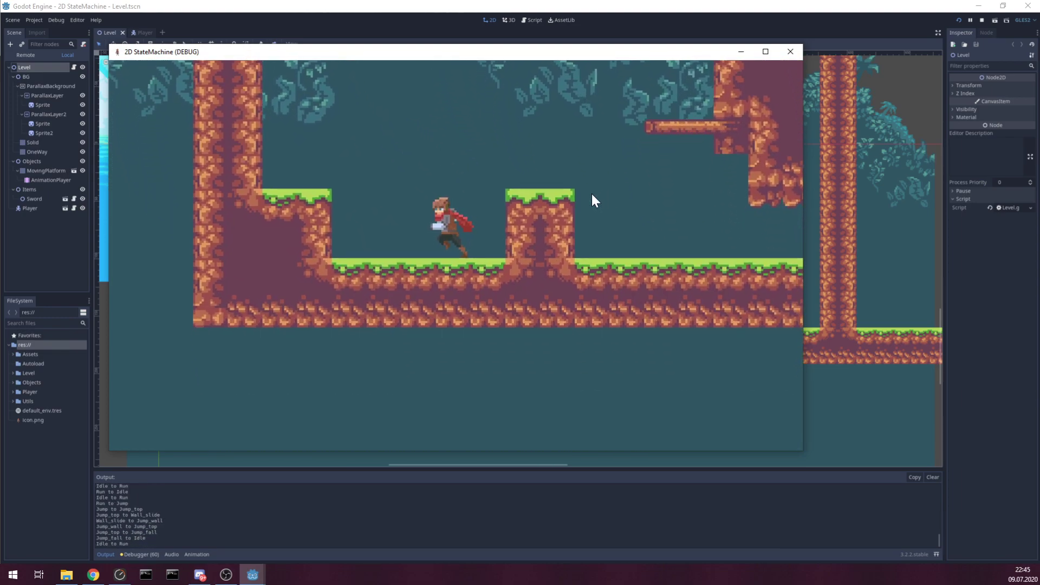
- Test the double jump and take the character over the short grass-topped pillar
key("Left")
key("Right")
key("space")
key("space")
key("Right")
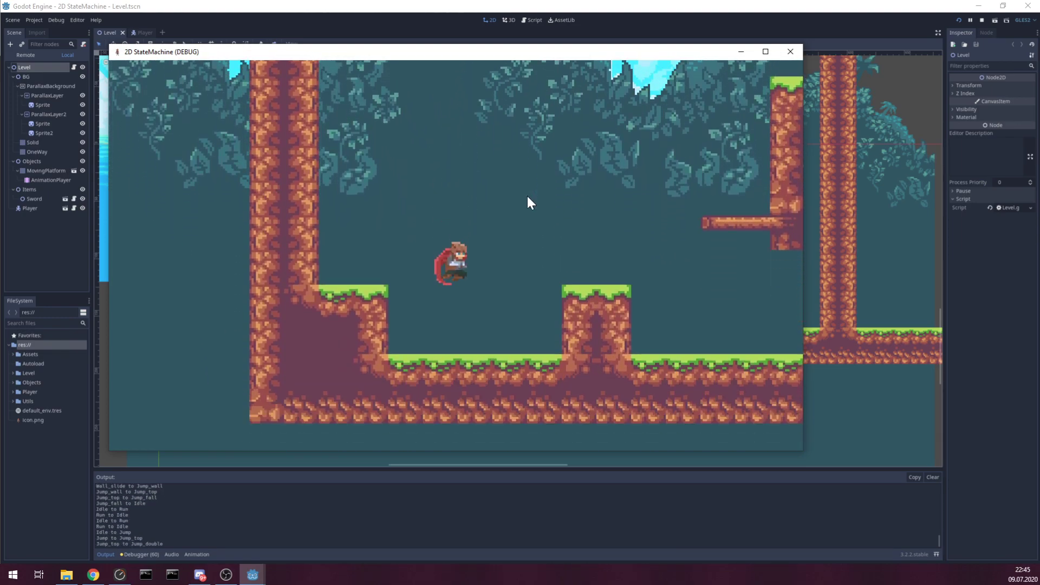
key("space")
key("Right")
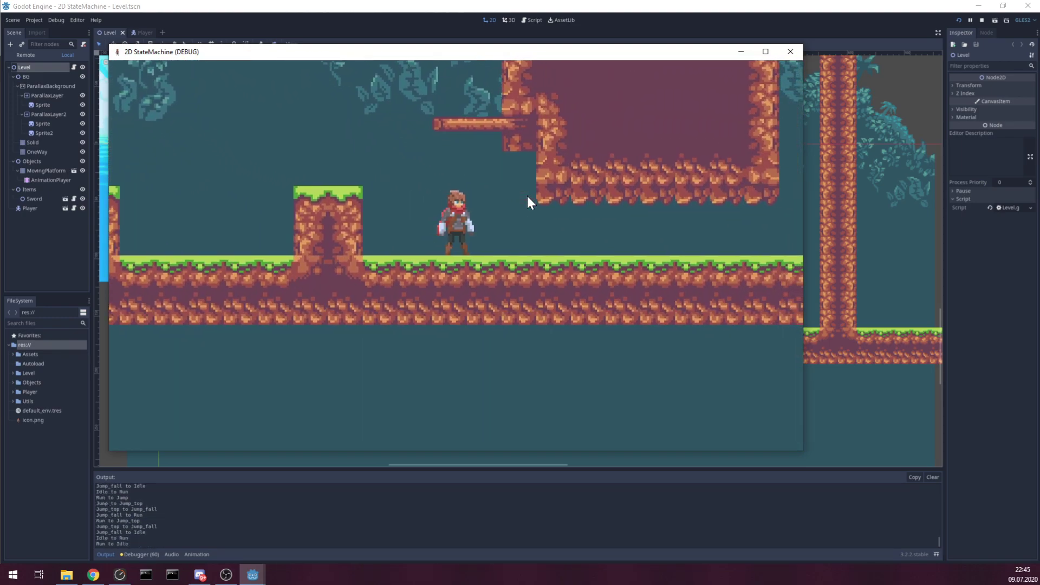
- Double jump the character up onto the thin wooden platform beside the large block
key("space")
key("space")
key("space")
key("Right")
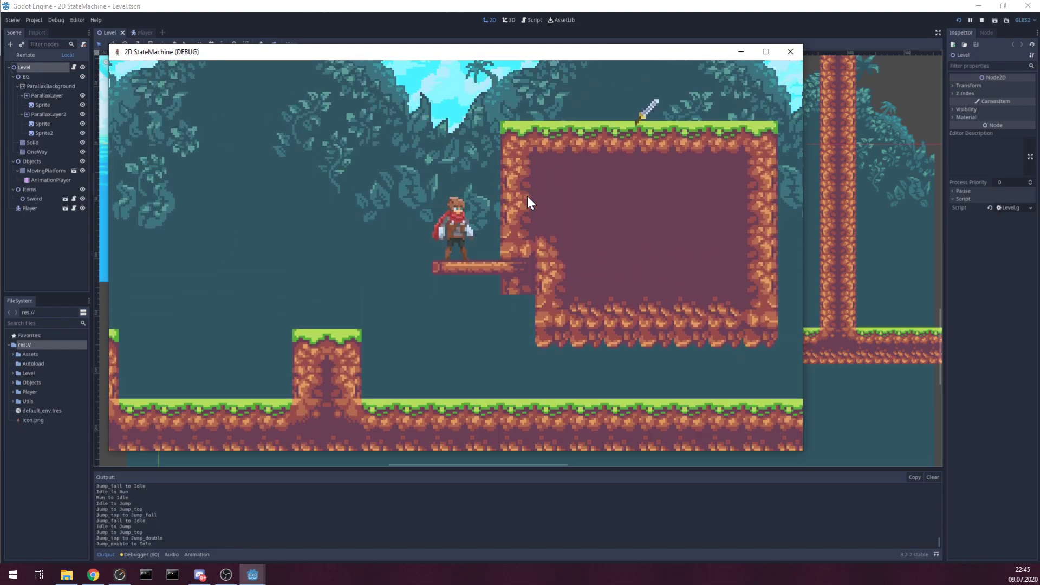
key("Left")
key("Left")
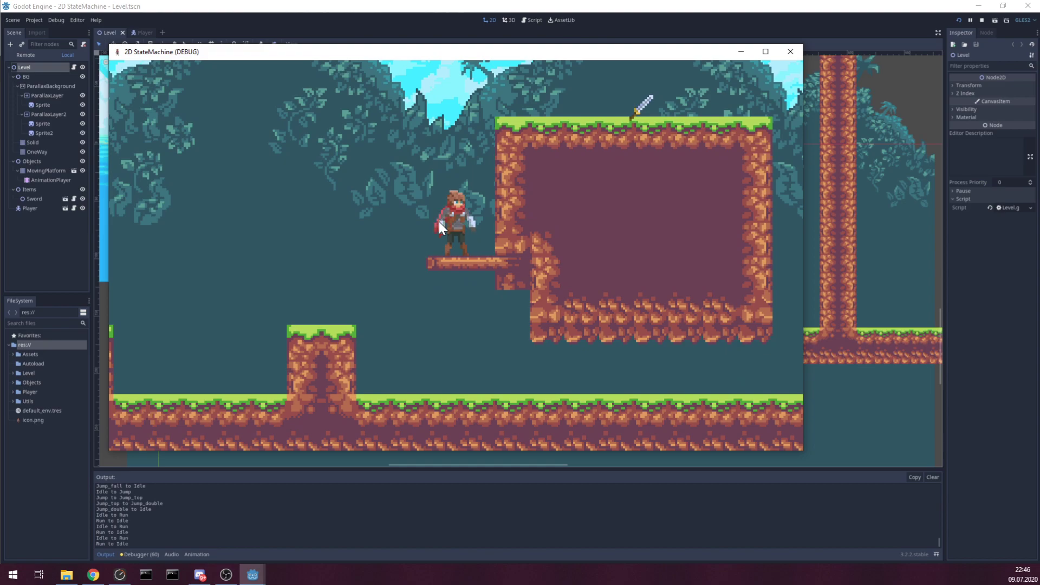
- Crouch on the wooden platform, drop through it to the ground and test the crouch walk
key("Down")
key("Left")
key("Right")
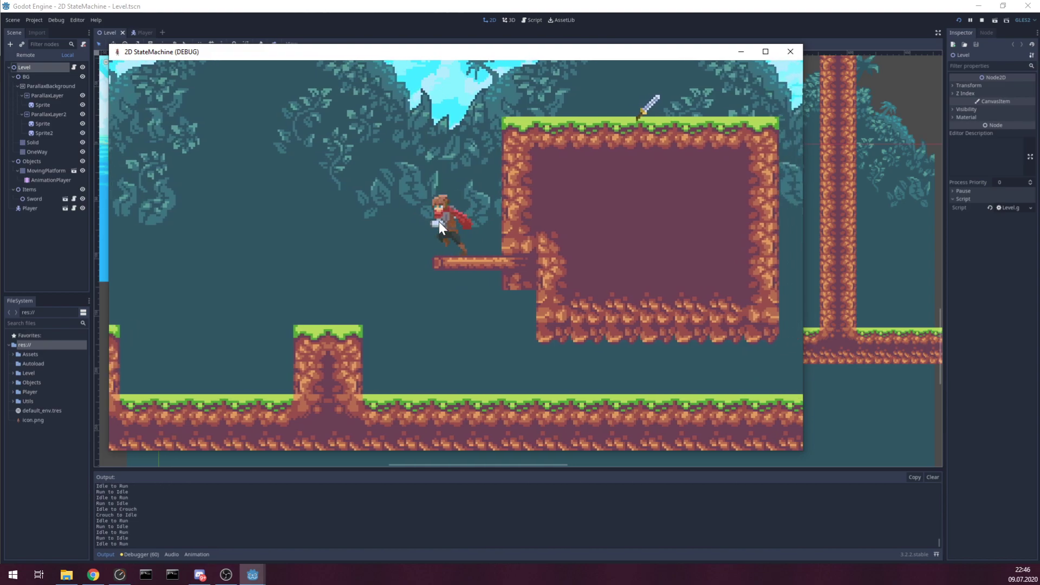
key("Left")
key("Down")
key("Right")
key("Right")
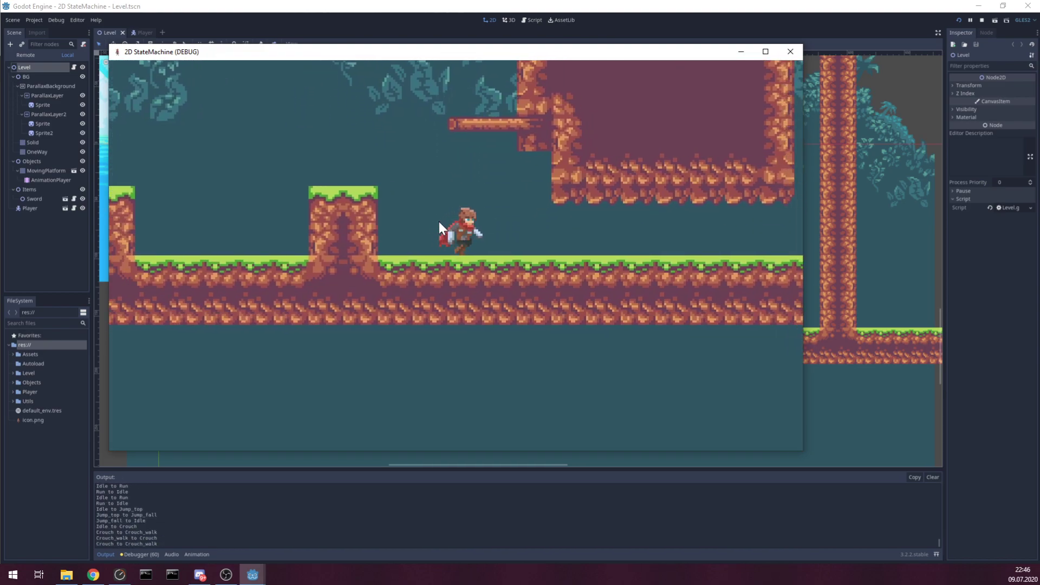
- Crouch-walk the character through the low passage beneath the large block
key("Right")
key("Down")
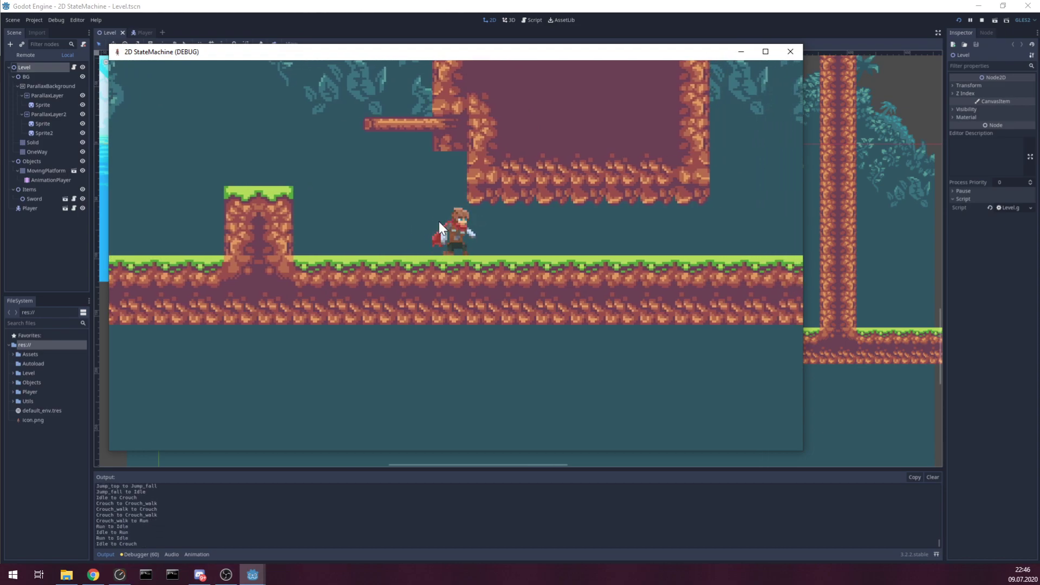
key("Right")
key("Left")
key("Right")
key("Right")
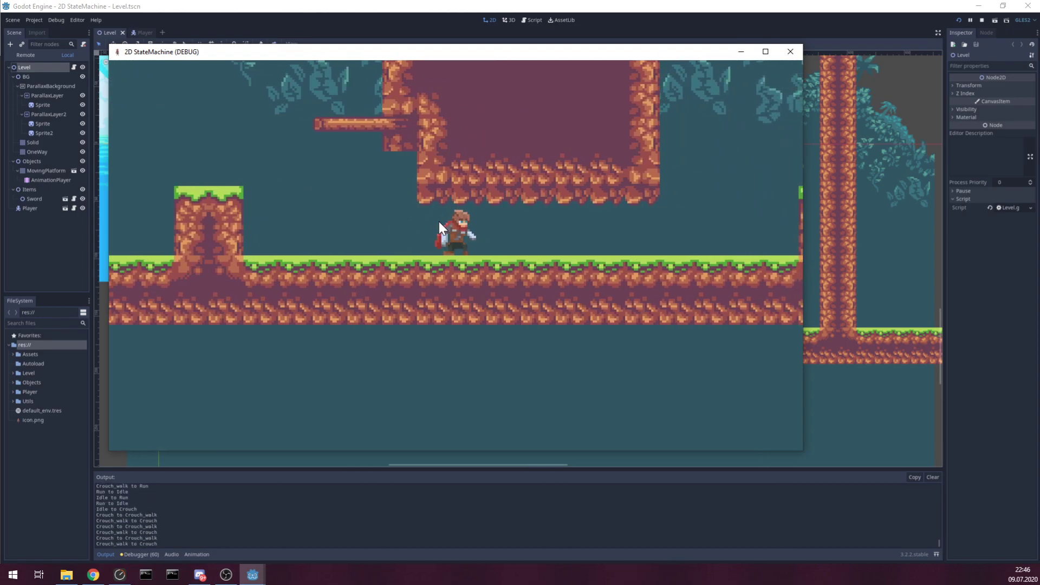
key("Right")
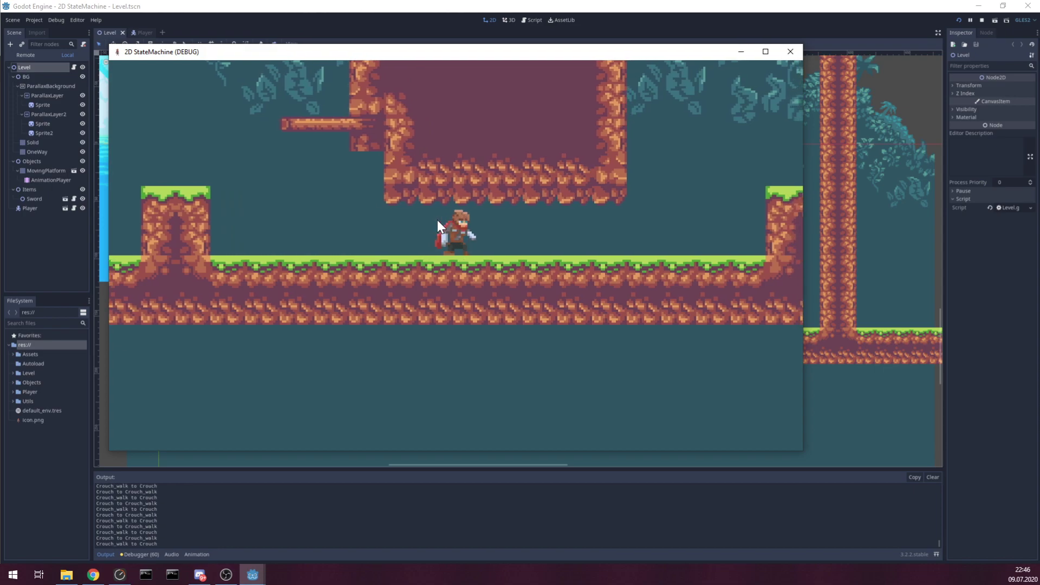
key("Right")
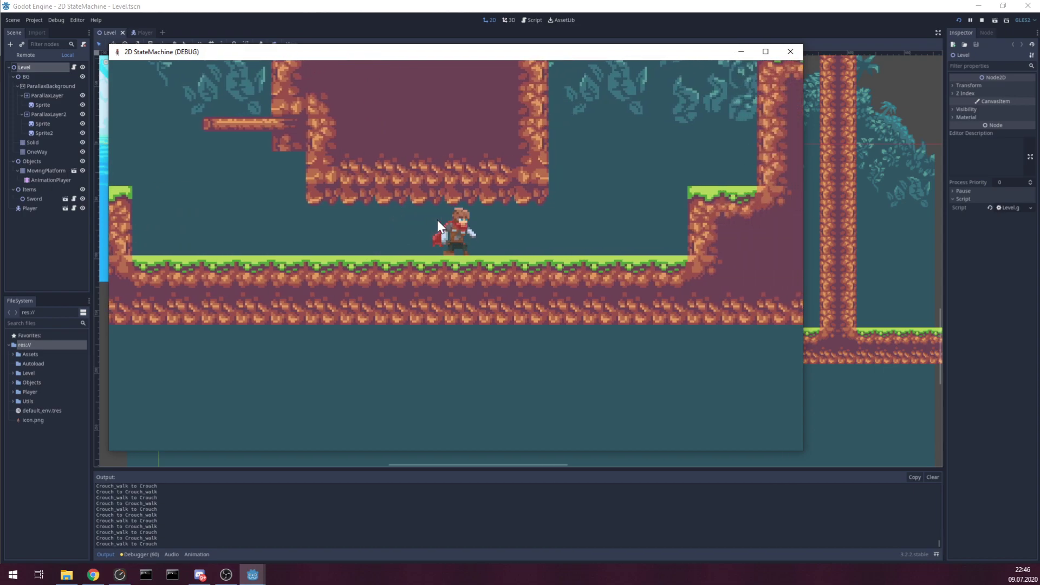
- Test the slide from a crouch in both directions around the low passage, including standing up after it
key("space")
key("Right")
key("Left")
key("Down")
key("space")
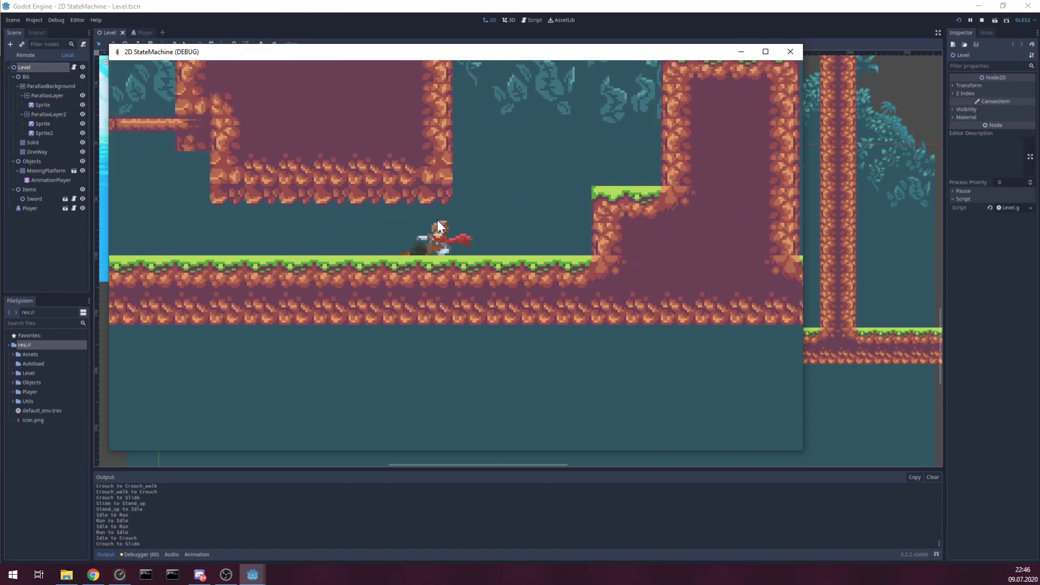
key("Right")
key("space")
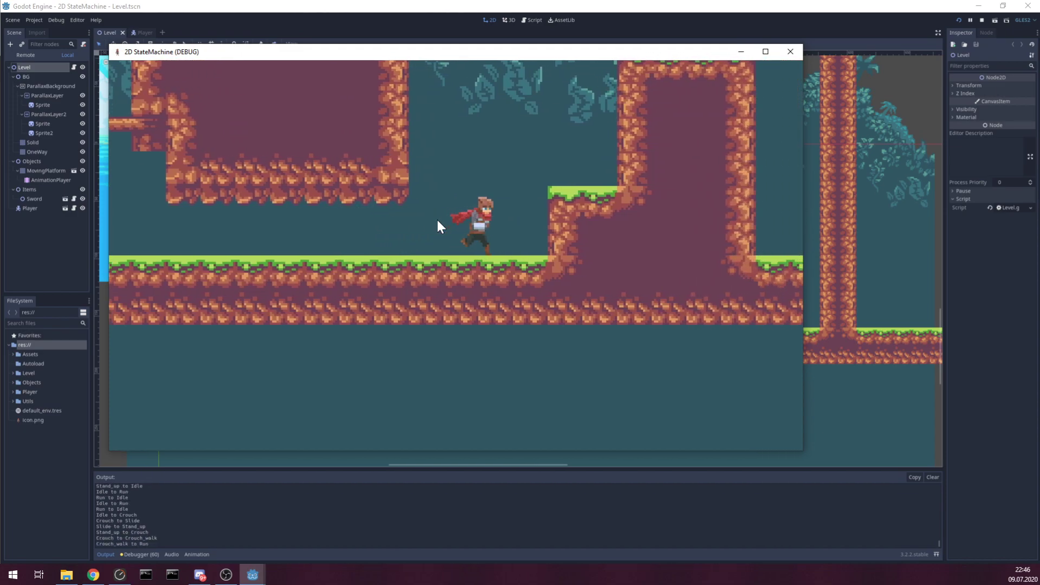
- Double jump toward the large block so the character hangs from its upper corner
key("Left")
key("space")
key("space")
key("space")
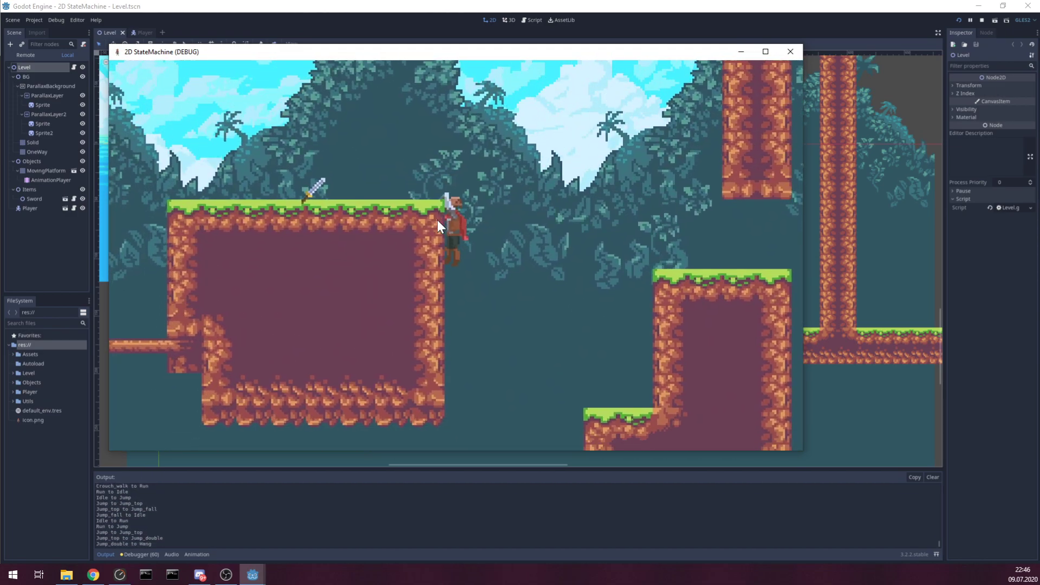
- Climb the character onto the large block and pick up the sword lying on it
key("Up")
key("space")
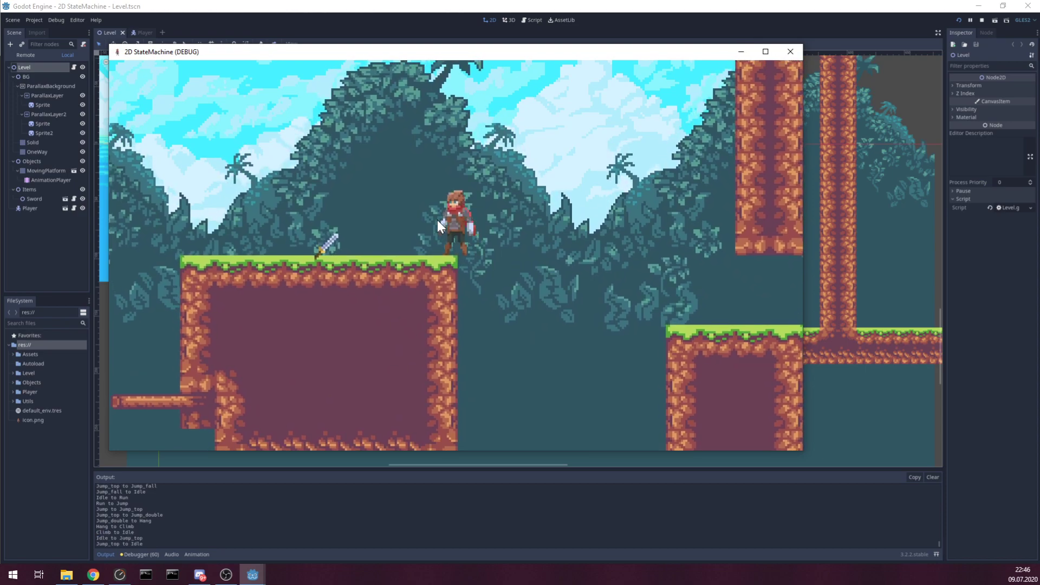
key("Left")
key("e")
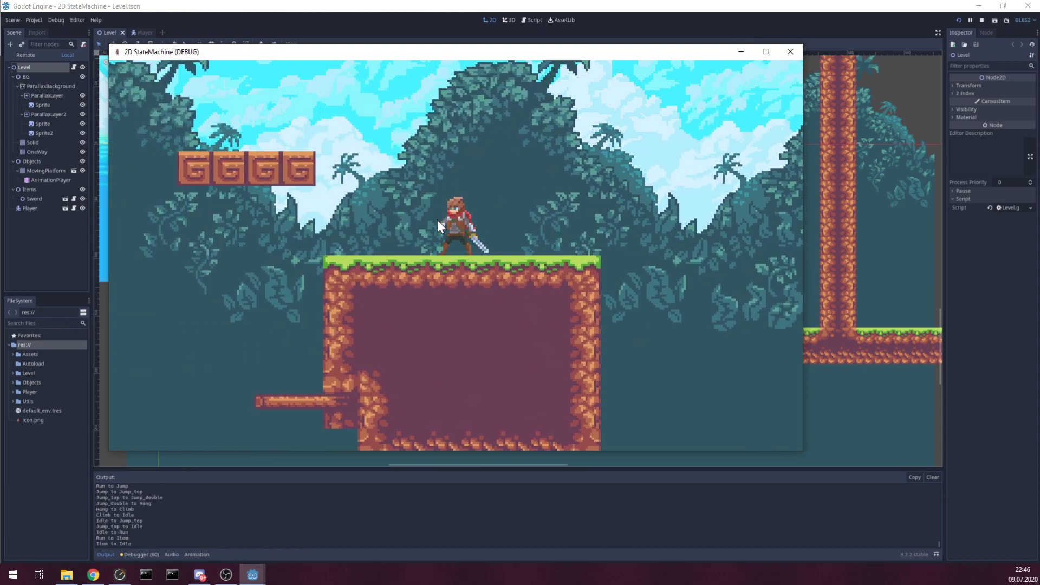
- Sheathe and redraw the sword on top of the large block and strike with the ground attack
key("Left")
key("Right")
key("f")
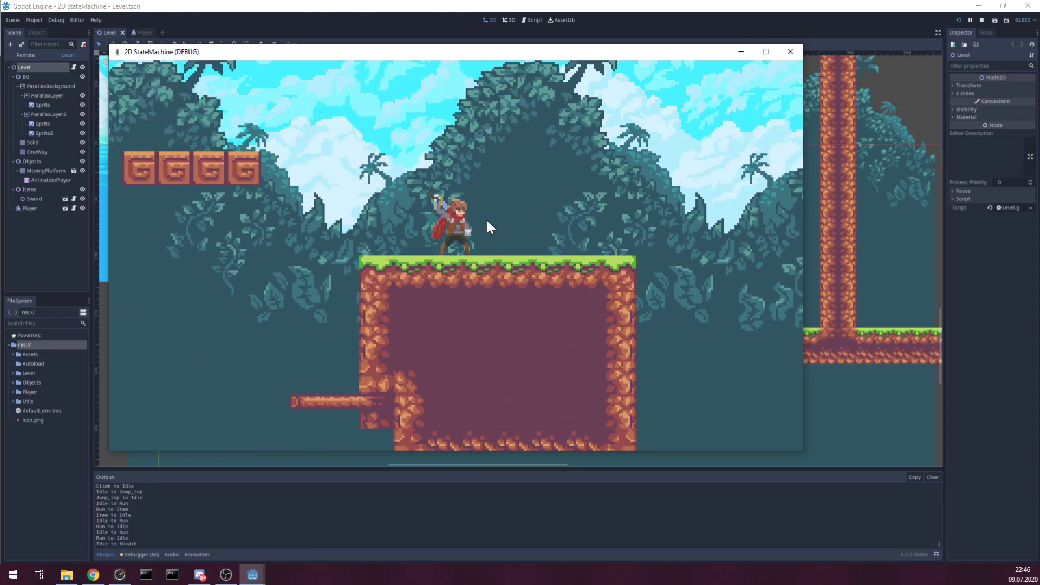
key("f")
key("x")
key("x")
key("x")
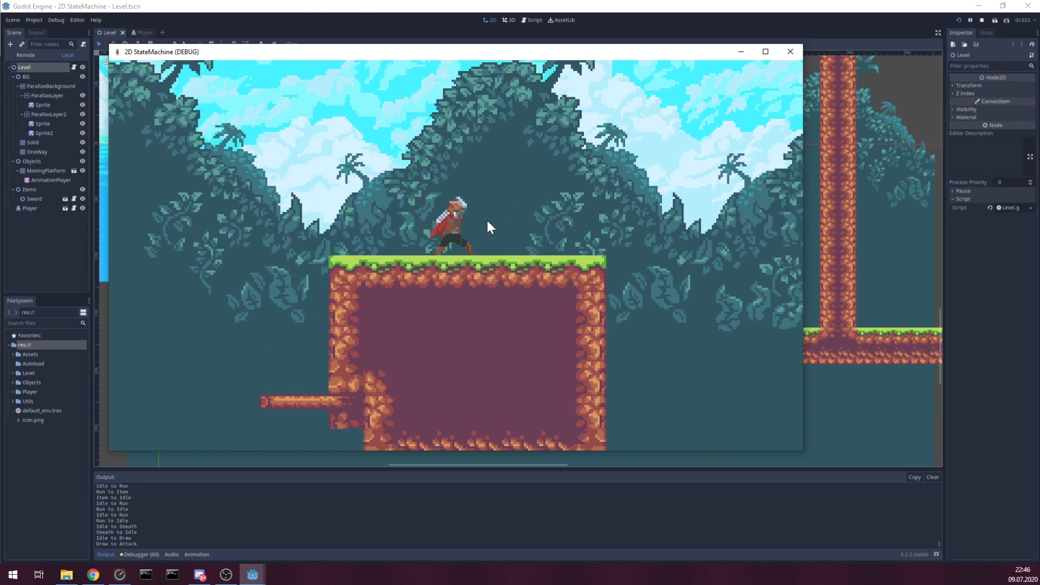
- Run along the large block and double jump into an air attack that slams back onto it
key("Left")
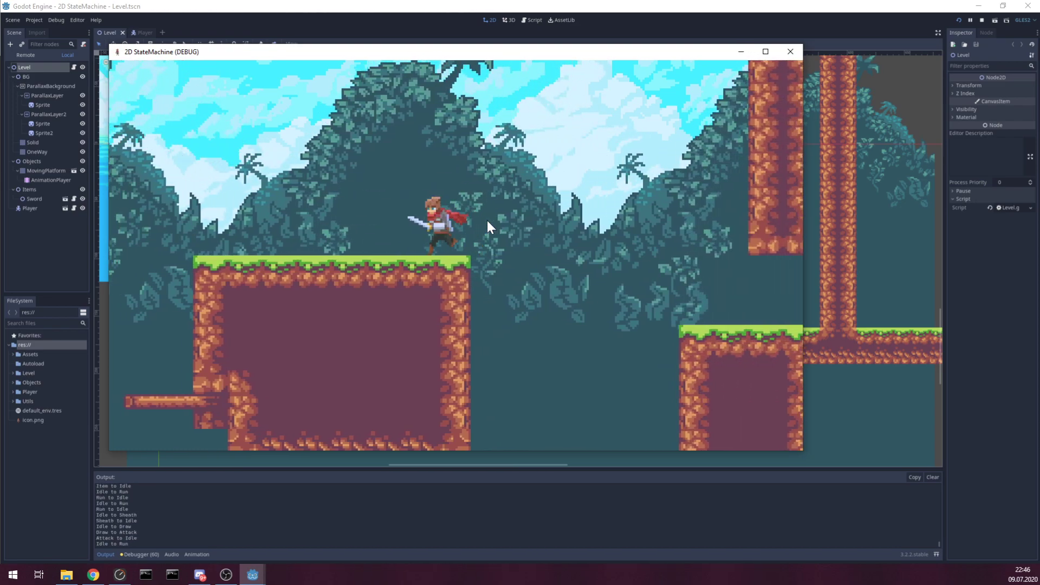
key("space")
key("space")
left_click(486, 220)
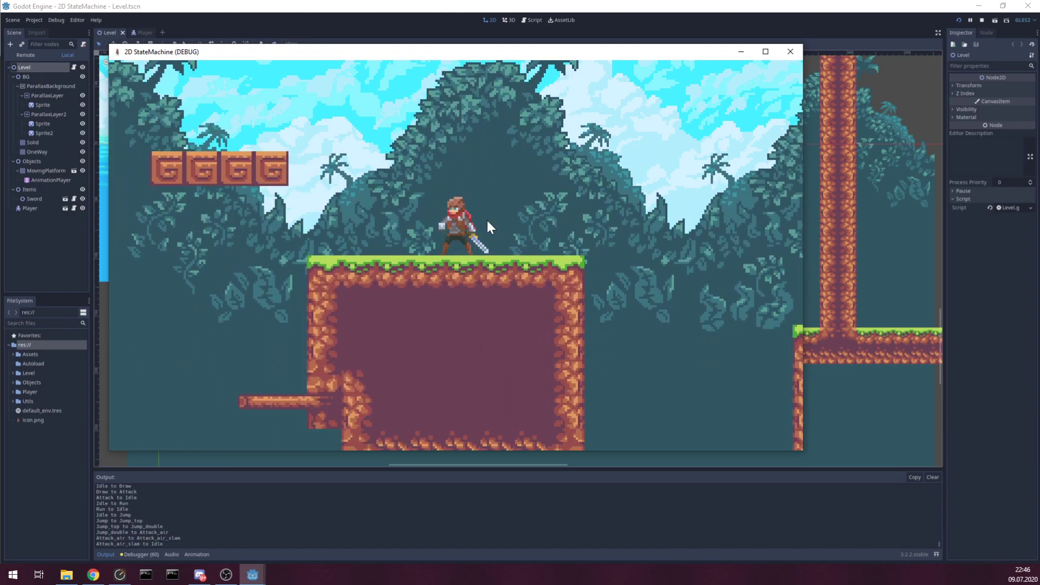
- Start sheathing the sword and interrupt it with a double jump and an air slam attack
key("Right")
key("Left")
key("c")
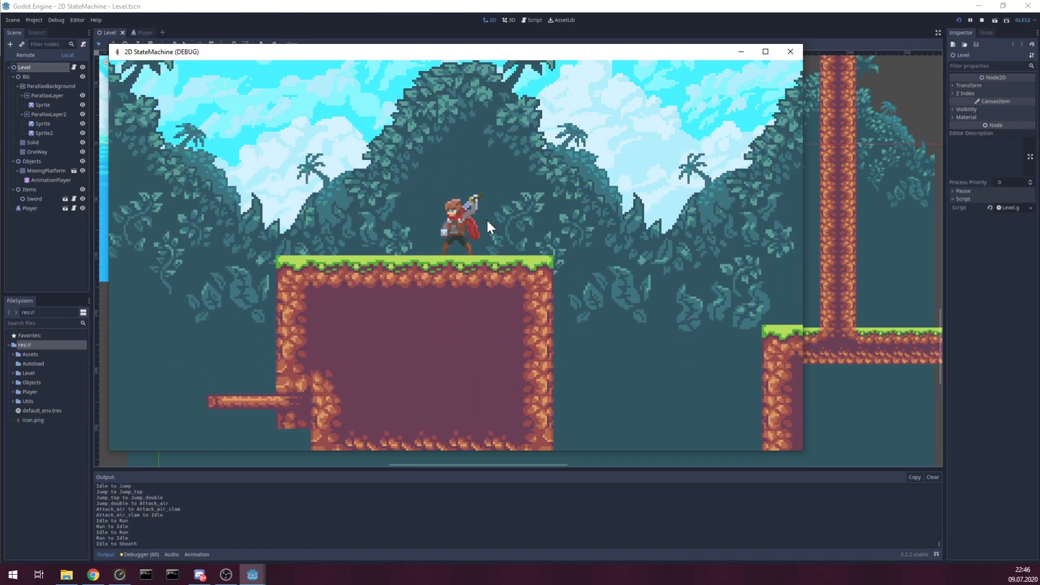
key("space")
key("space")
left_click(486, 220)
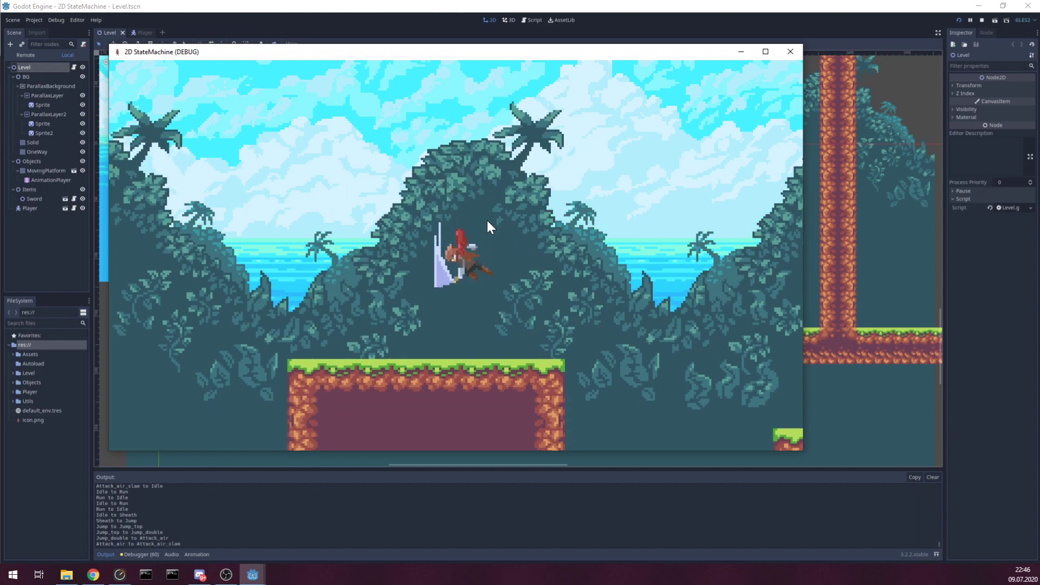
- Jump off the large block toward the hanging column and slam down to the ground with an air attack
key("Right")
key("space")
left_click(486, 220)
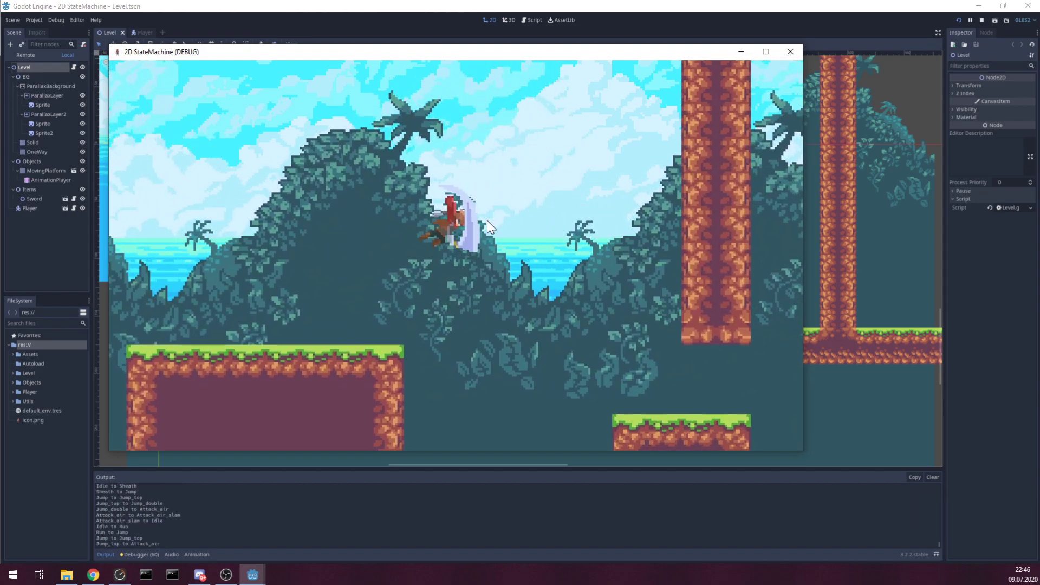
- Jump onto the low step, double jump back to the large block, and climb up from its corner
key("Right")
key("Right")
key("space")
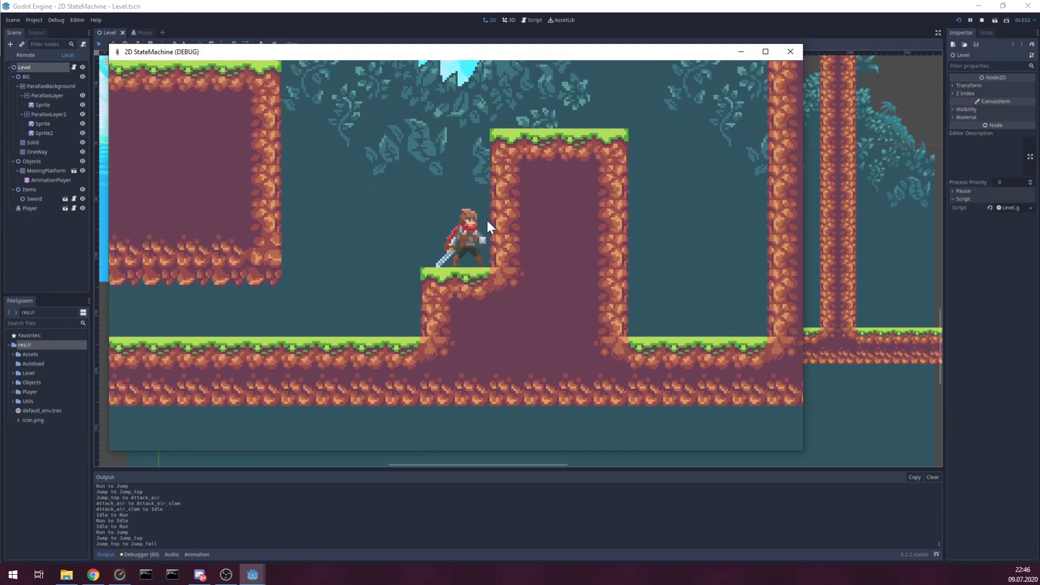
key("Left")
key("space")
key("space")
key("space")
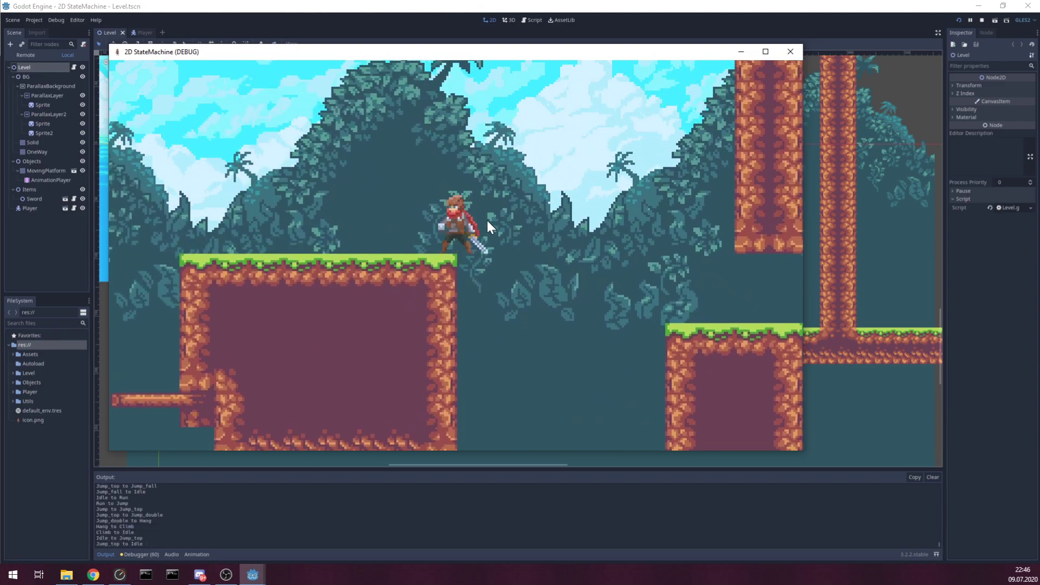
- Sheathe the sword and jump off the large block to test the knock-down and get-up states
key("Left")
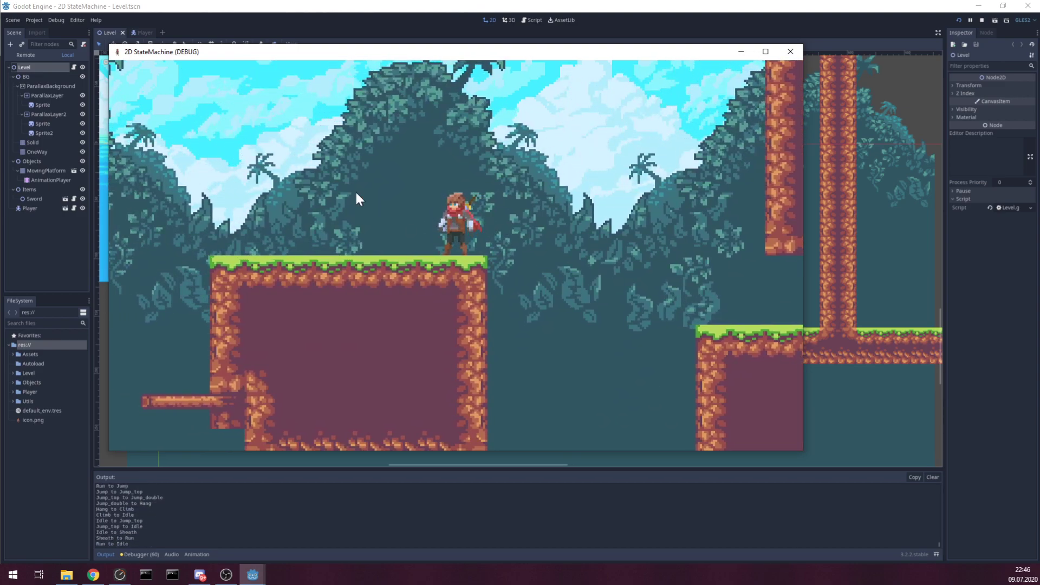
key("space")
key("Right")
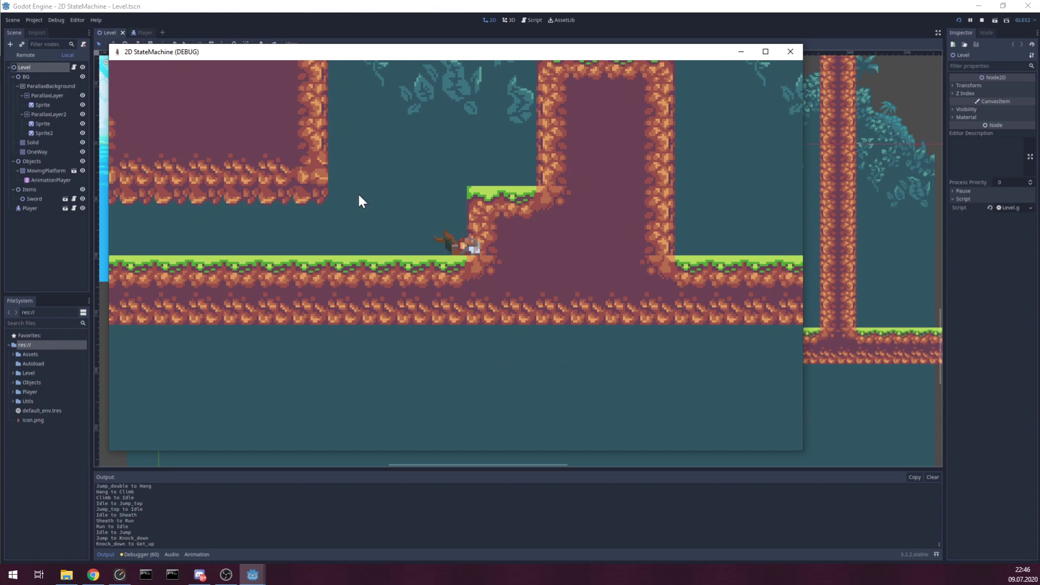
- Double jump from the low step to hang from the large block's corner and climb back on top
key("Left")
key("space")
key("Right")
key("Left")
key("space")
key("space")
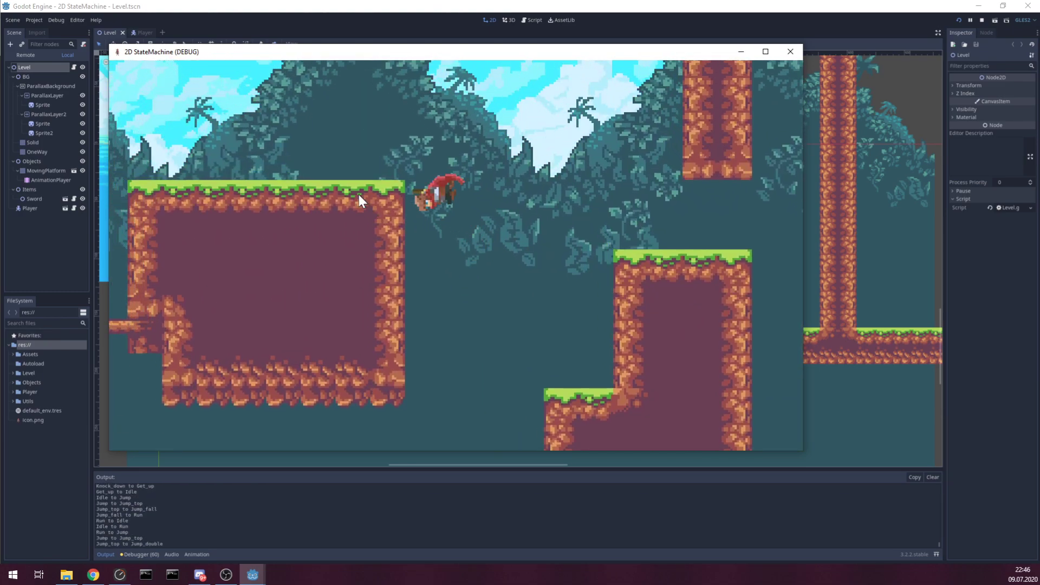
key("Up")
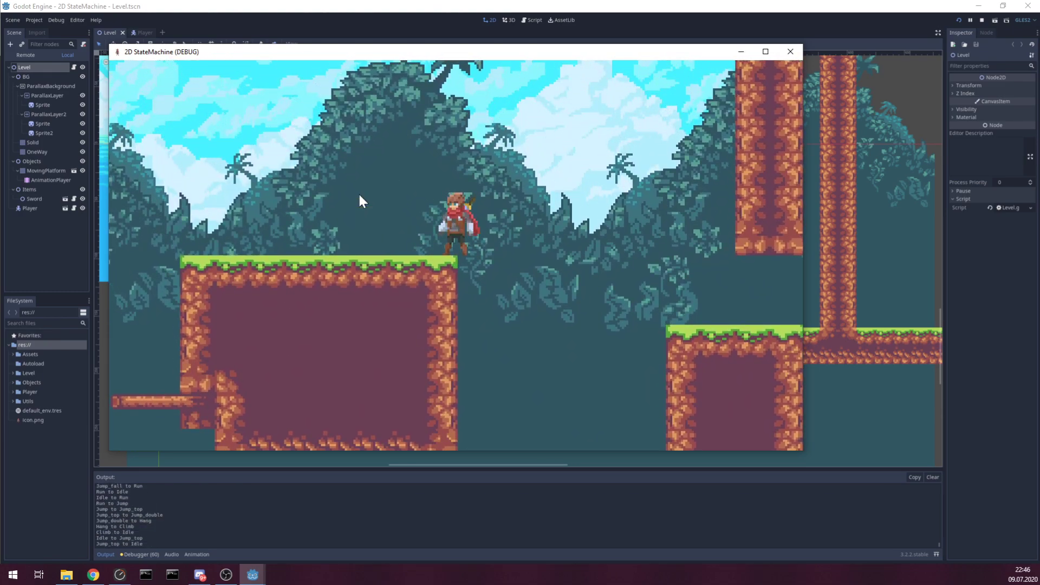
- Test running and stopping in both directions on top of the large block with the sword sheathed
key("Left")
key("Right")
key("Left")
key("Right")
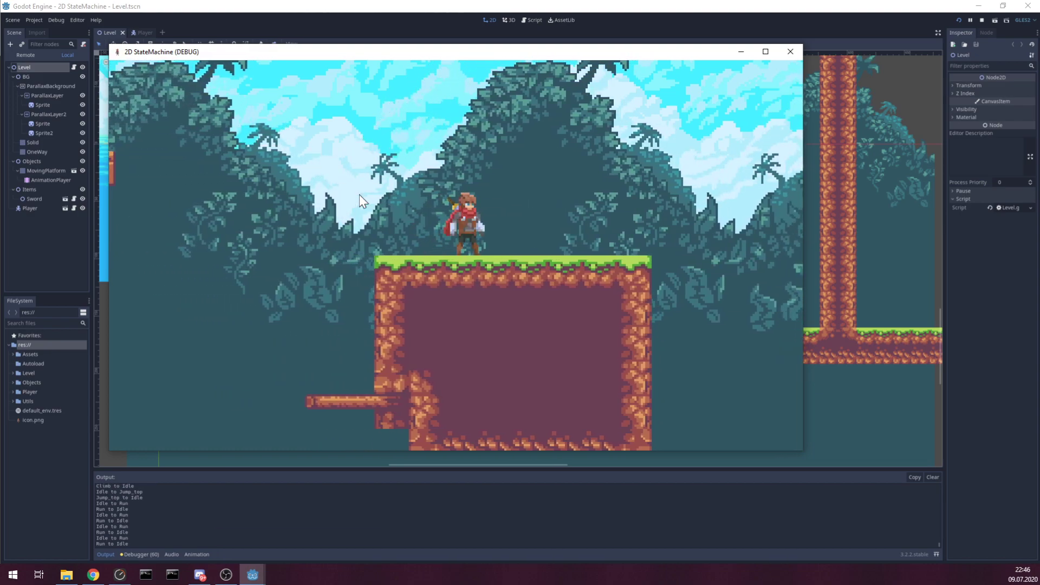
- Double jump from the large block onto the moving platform and walk both ways while riding it
key("Right")
key("space")
key("space")
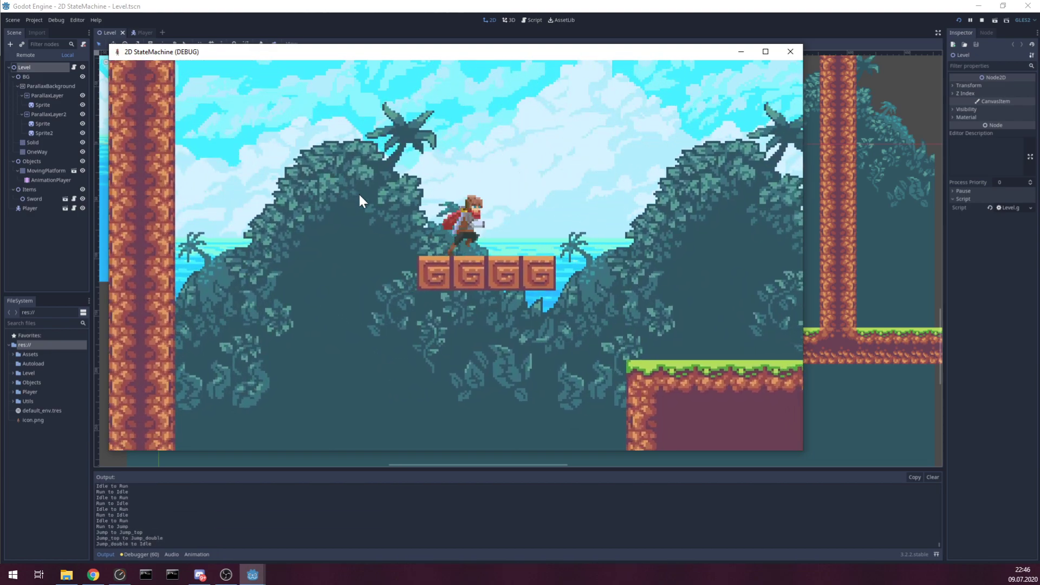
key("Right")
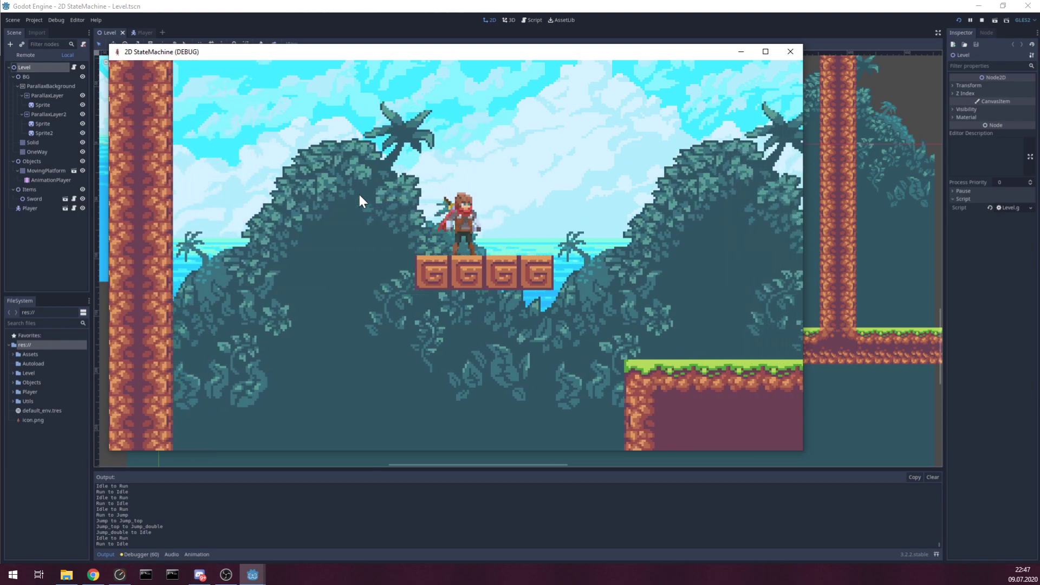
key("Right")
key("Left")
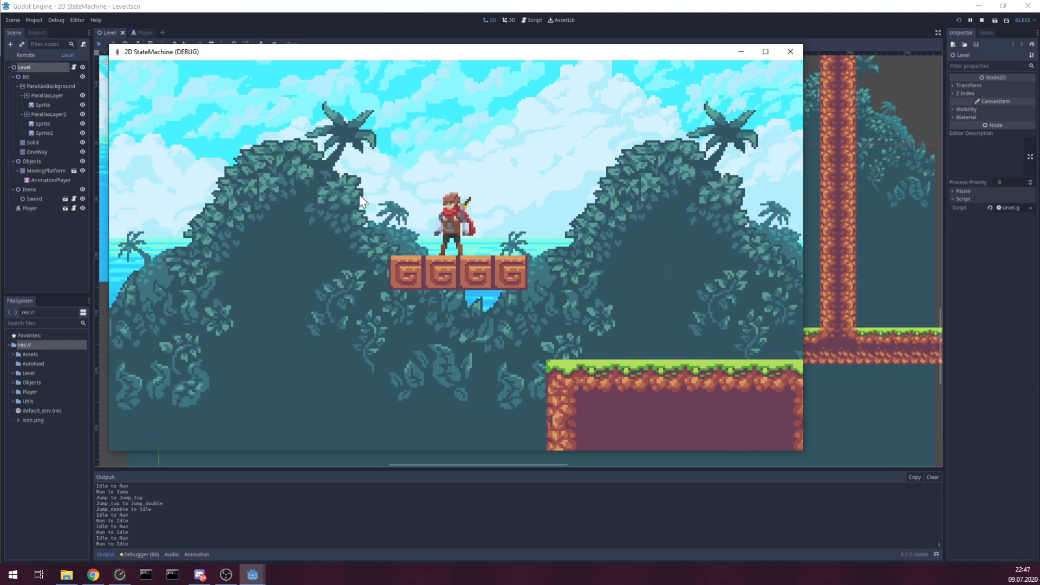
- Double jump from the moving platform past the large block and drop into the shaft beside the stepped block
key("Right")
key("Right")
key("space")
key("space")
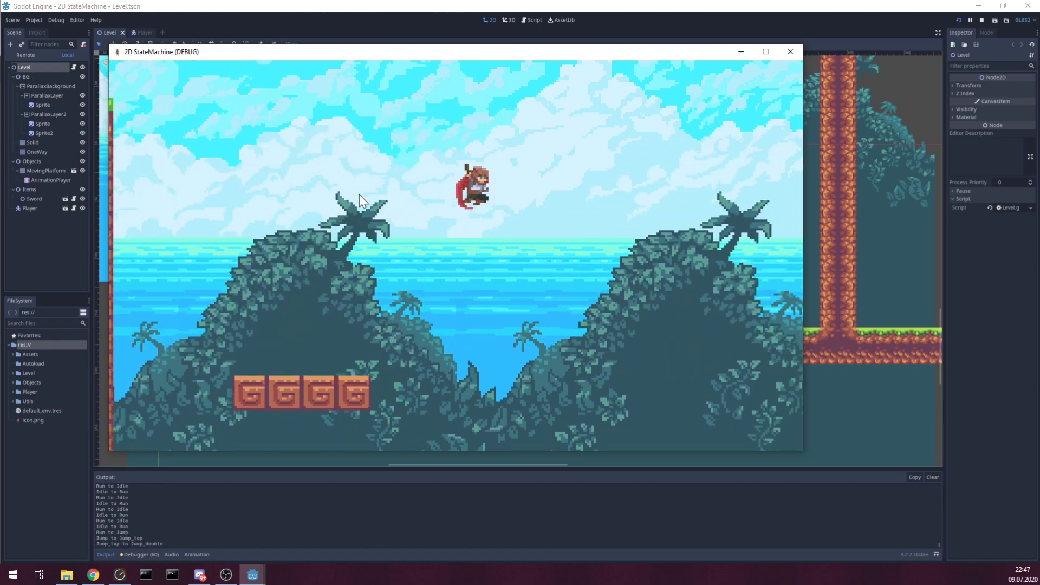
key("Right")
key("space")
key("space")
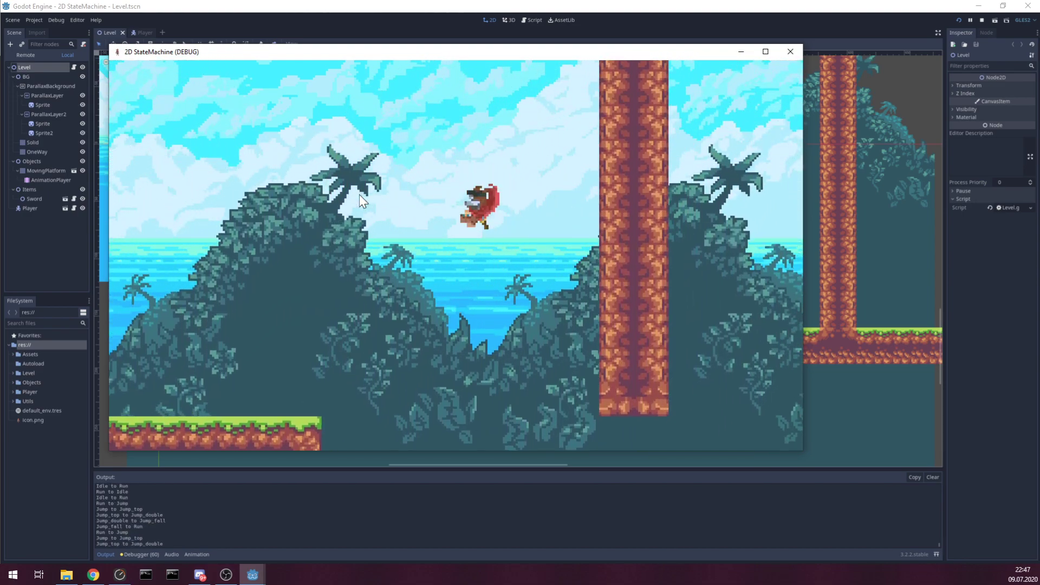
key("Right")
key("space")
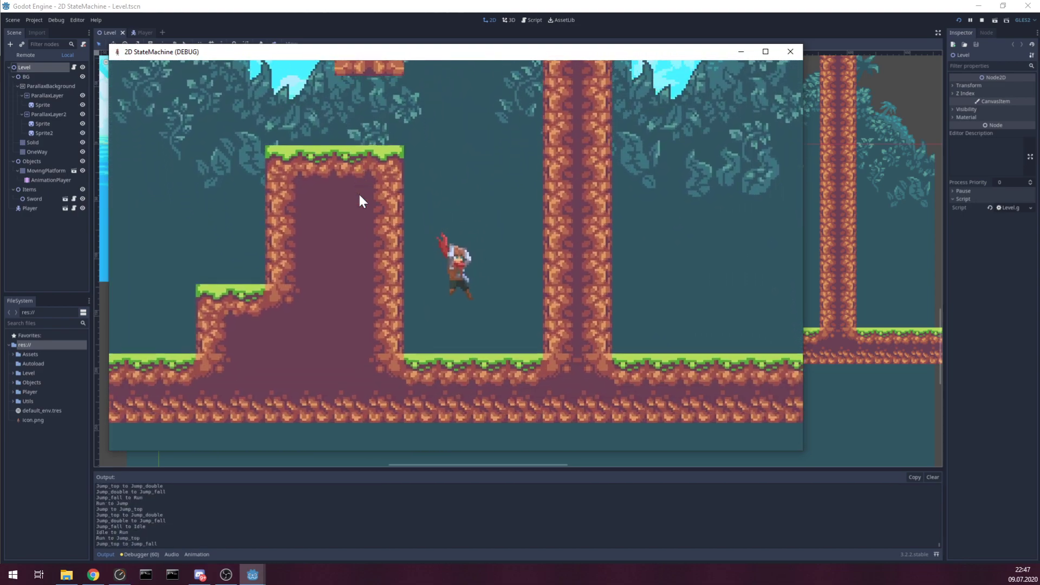
- Wall jump between the two tall columns up the shaft until the character hangs from the upper ledge
key("Left")
key("space")
key("space")
key("space")
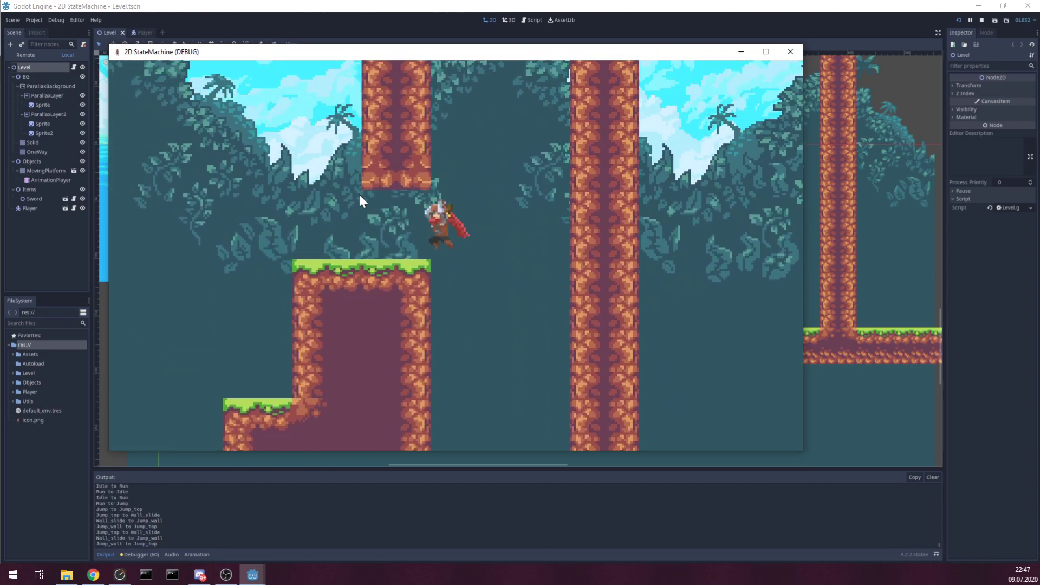
key("space")
key("space")
key("space")
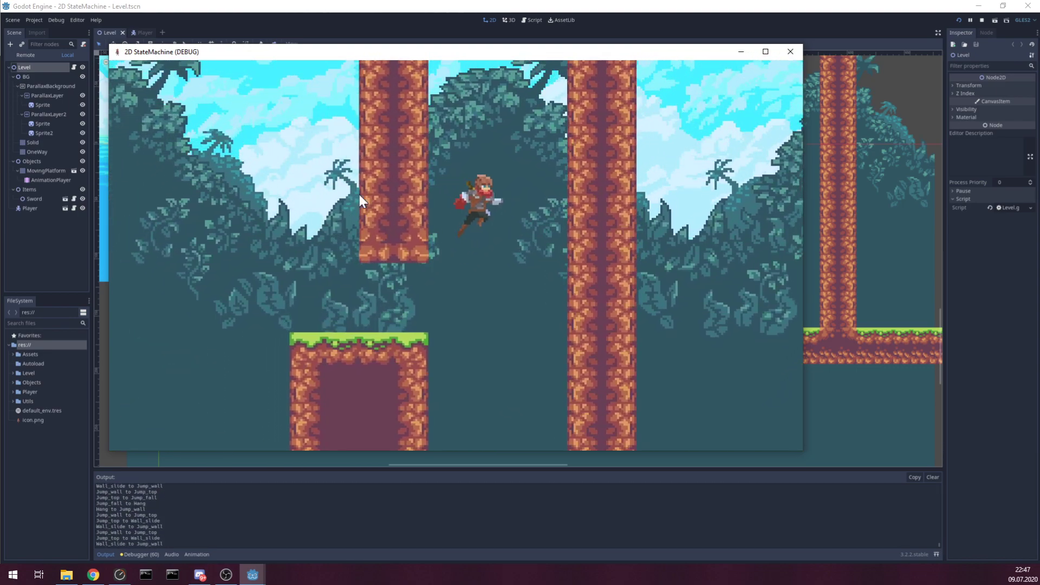
key("space")
key("space")
key("space")
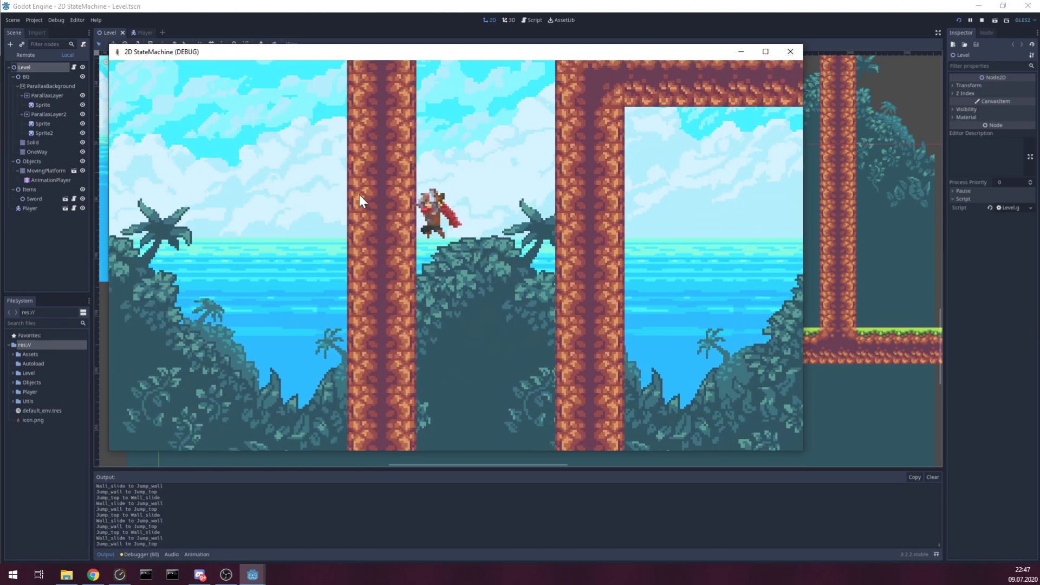
key("space")
key("space")
key("space")
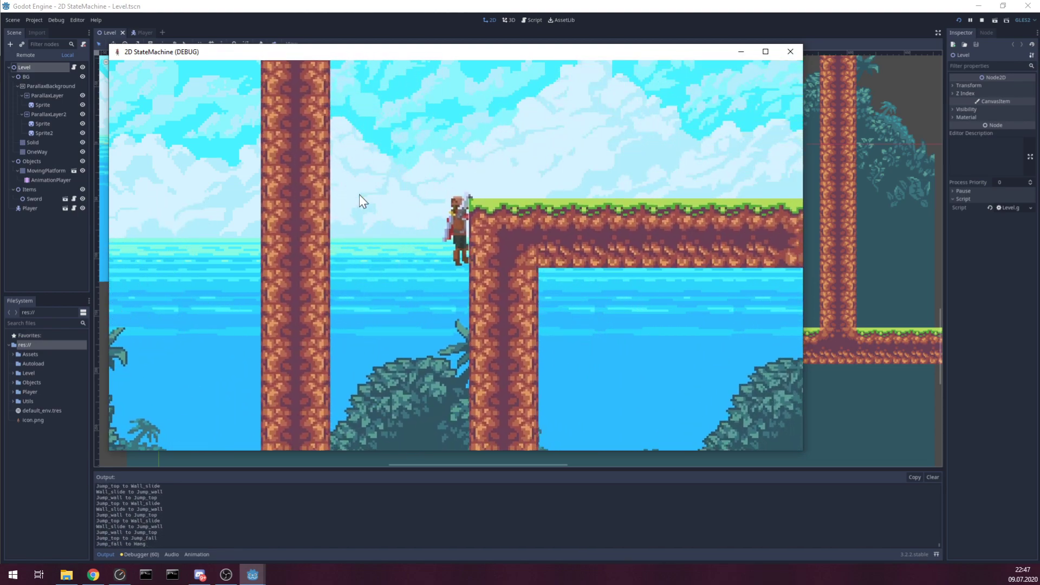
- Climb onto the upper ledge and run in both directions on it
key("Up")
key("Right")
key("Left")
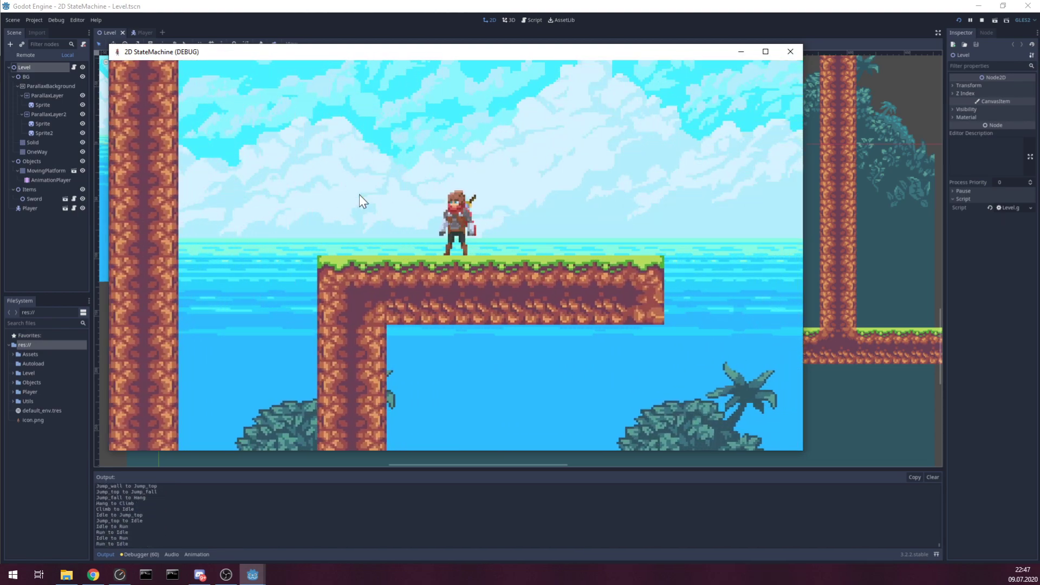
- Double jump off the upper ledge, slam down the shaft with an air attack, and sheathe the sword after landing
key("Left")
key("space")
key("space")
key("x")
key("x")
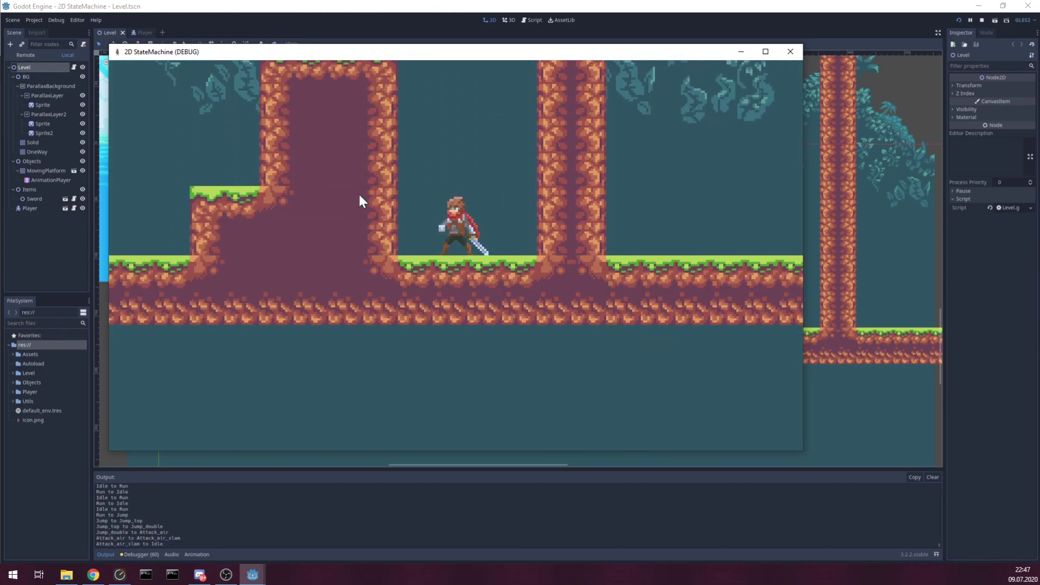
key("s")
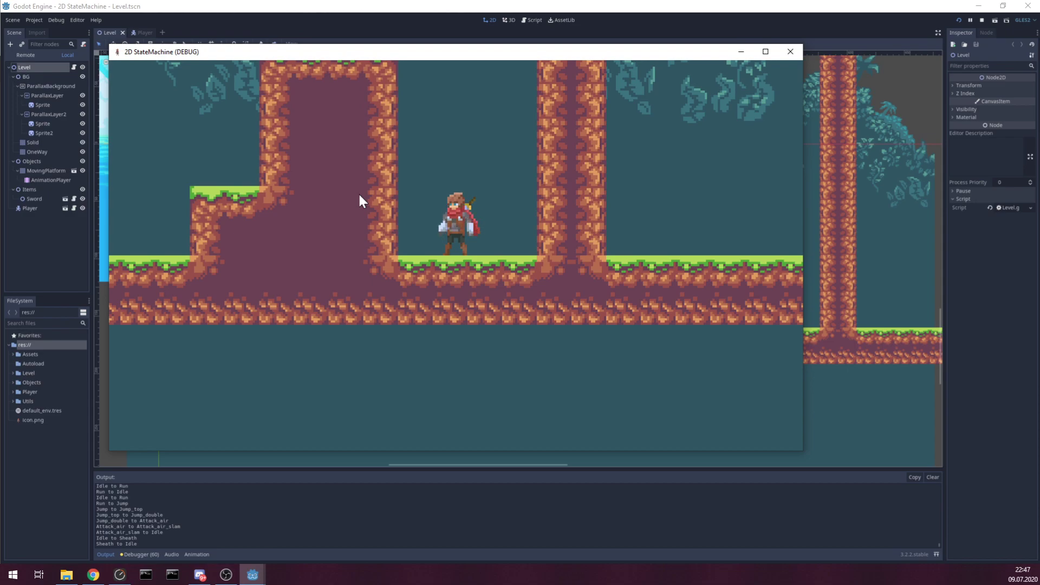
- Run the character back and forth at the bottom of the shaft
key("Right")
key("Left")
key("Right")
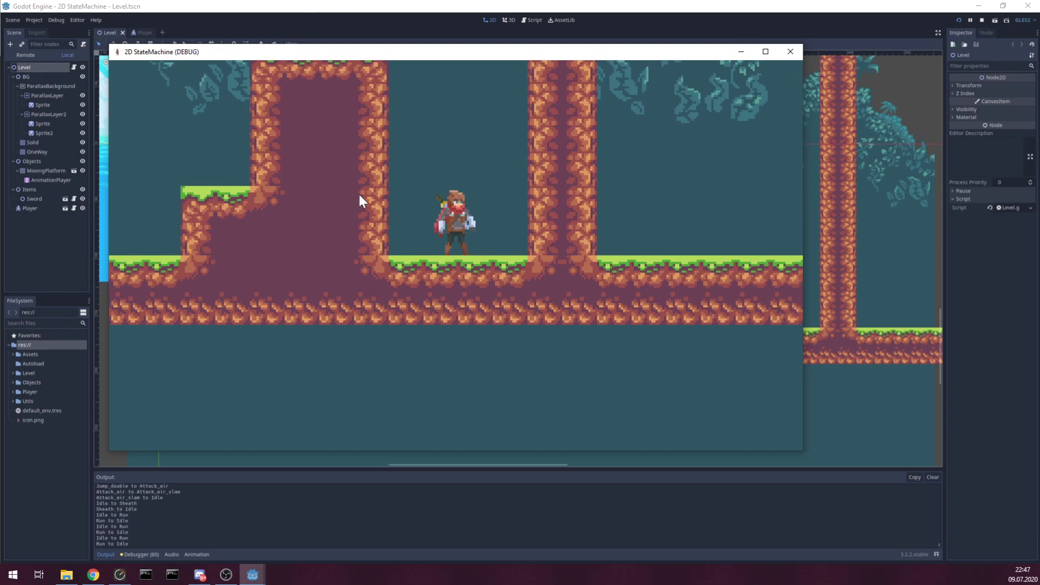